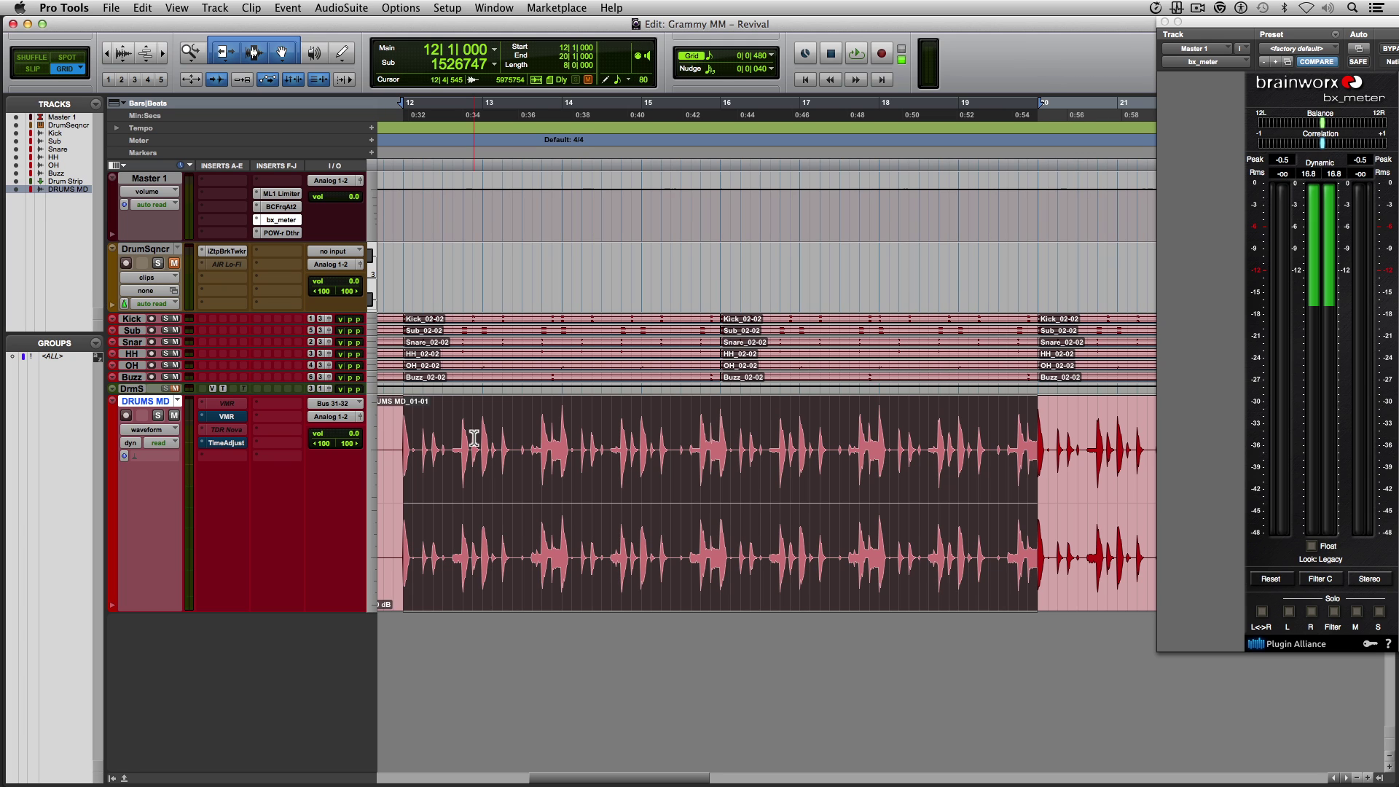
Step: Audition the drum loop, then browse the VMR module list and view VCC Channel's description
key(space)
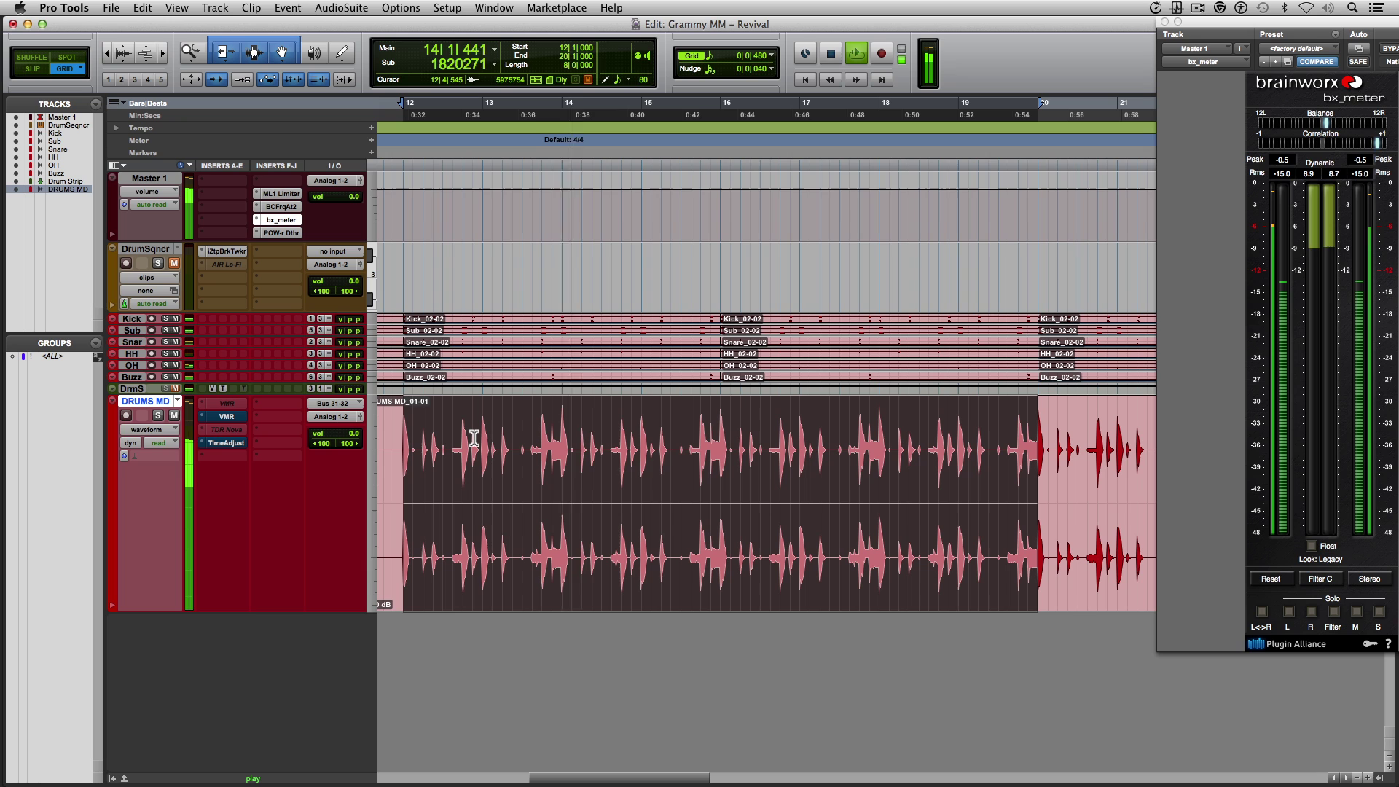
key(space)
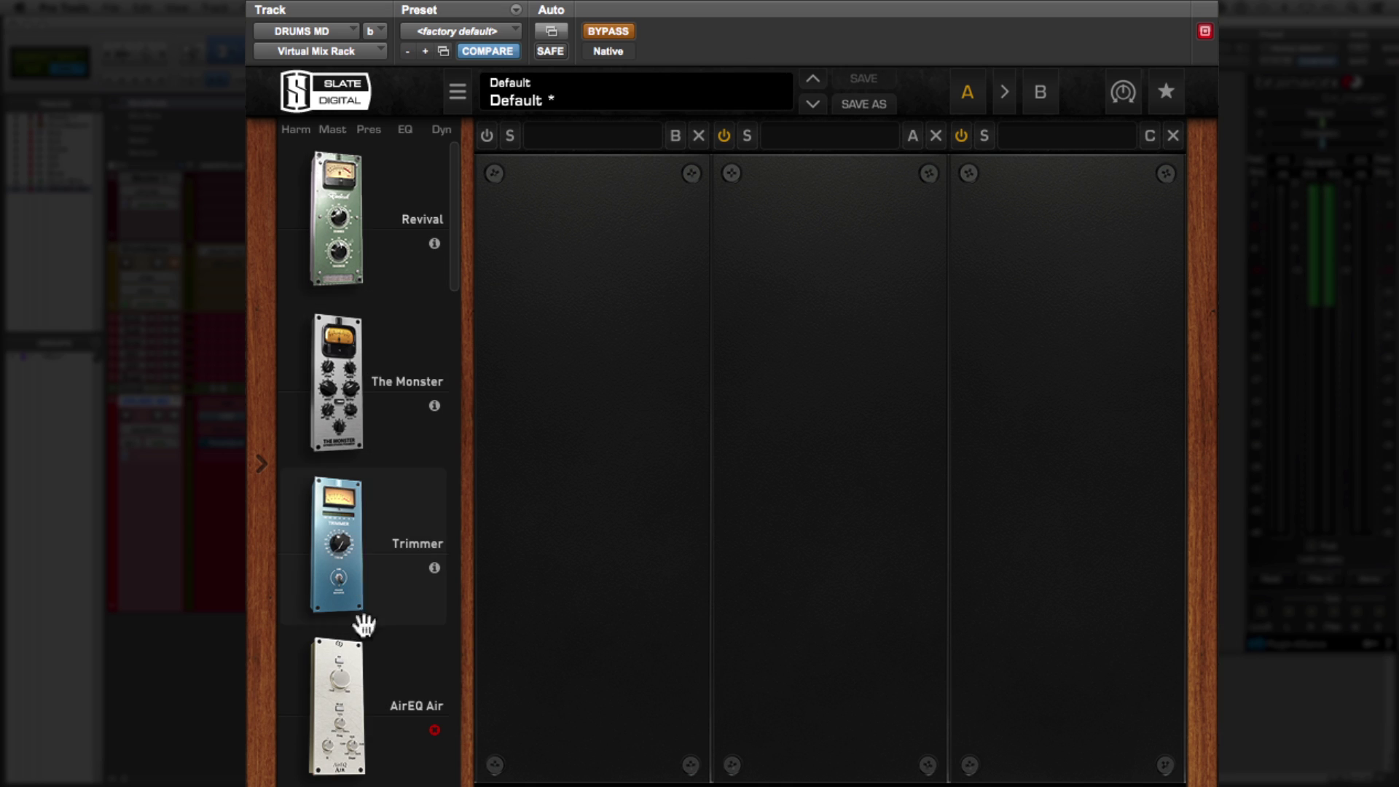
drag(451, 188, 453, 717)
click(436, 583)
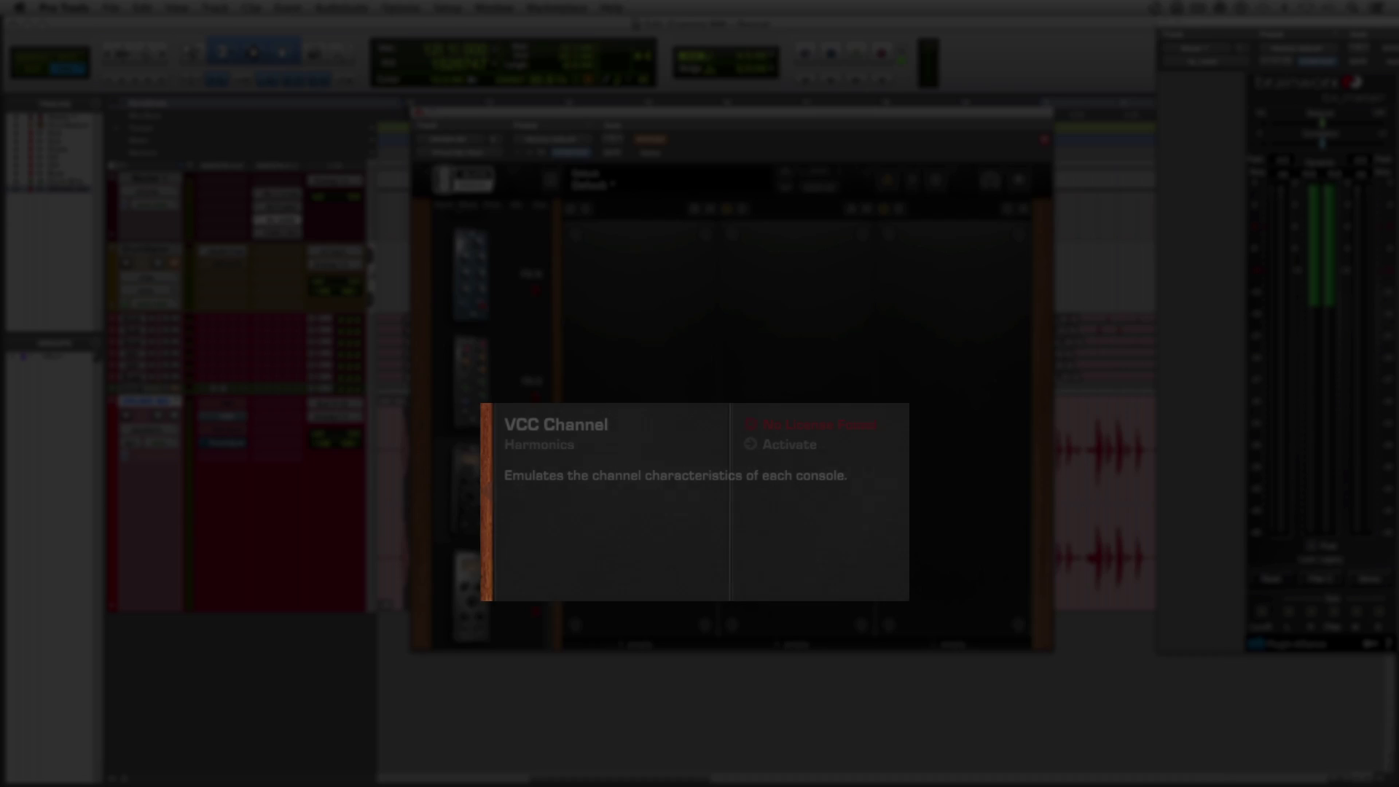
click(479, 593)
drag(548, 603, 548, 263)
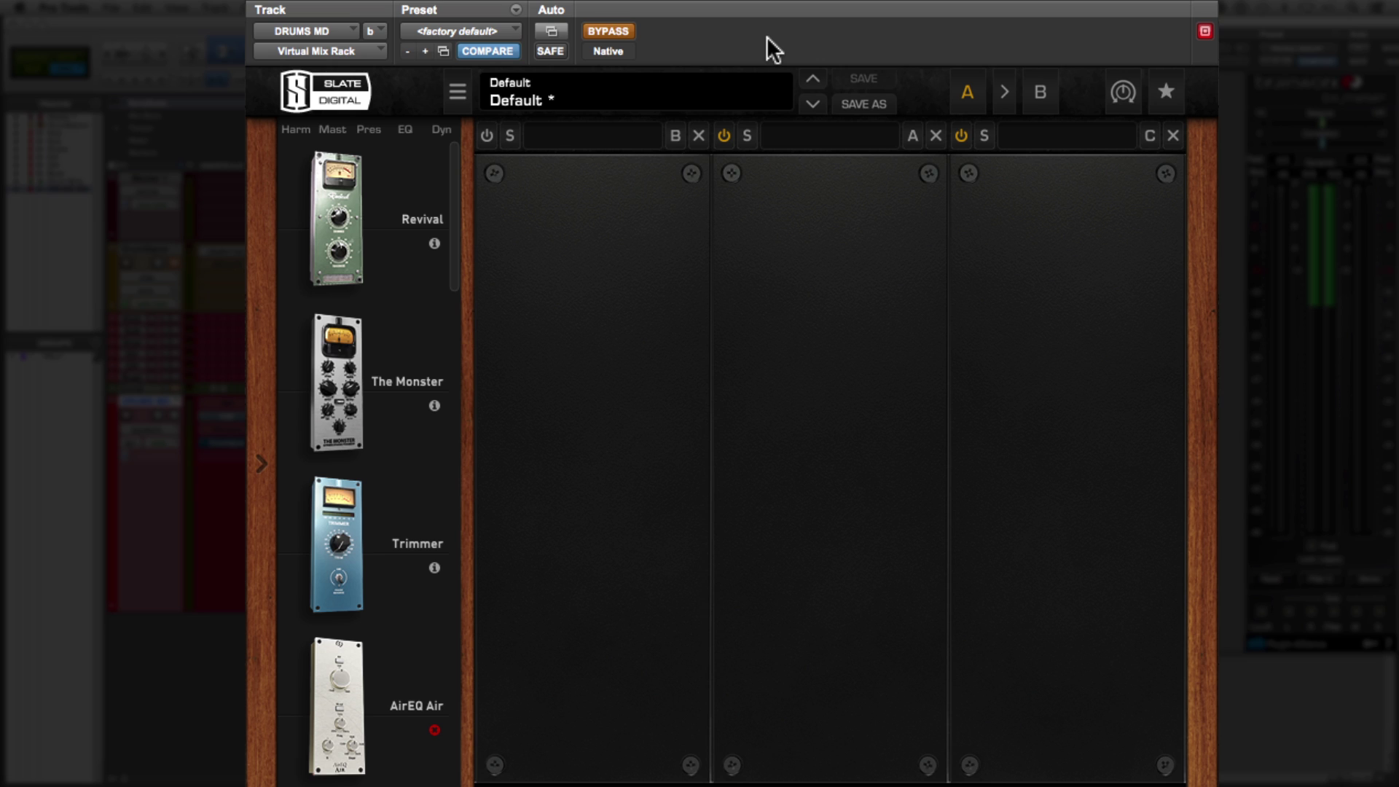
Step: Drag the Revival module into the middle slot of the empty rack
drag(353, 206, 769, 247)
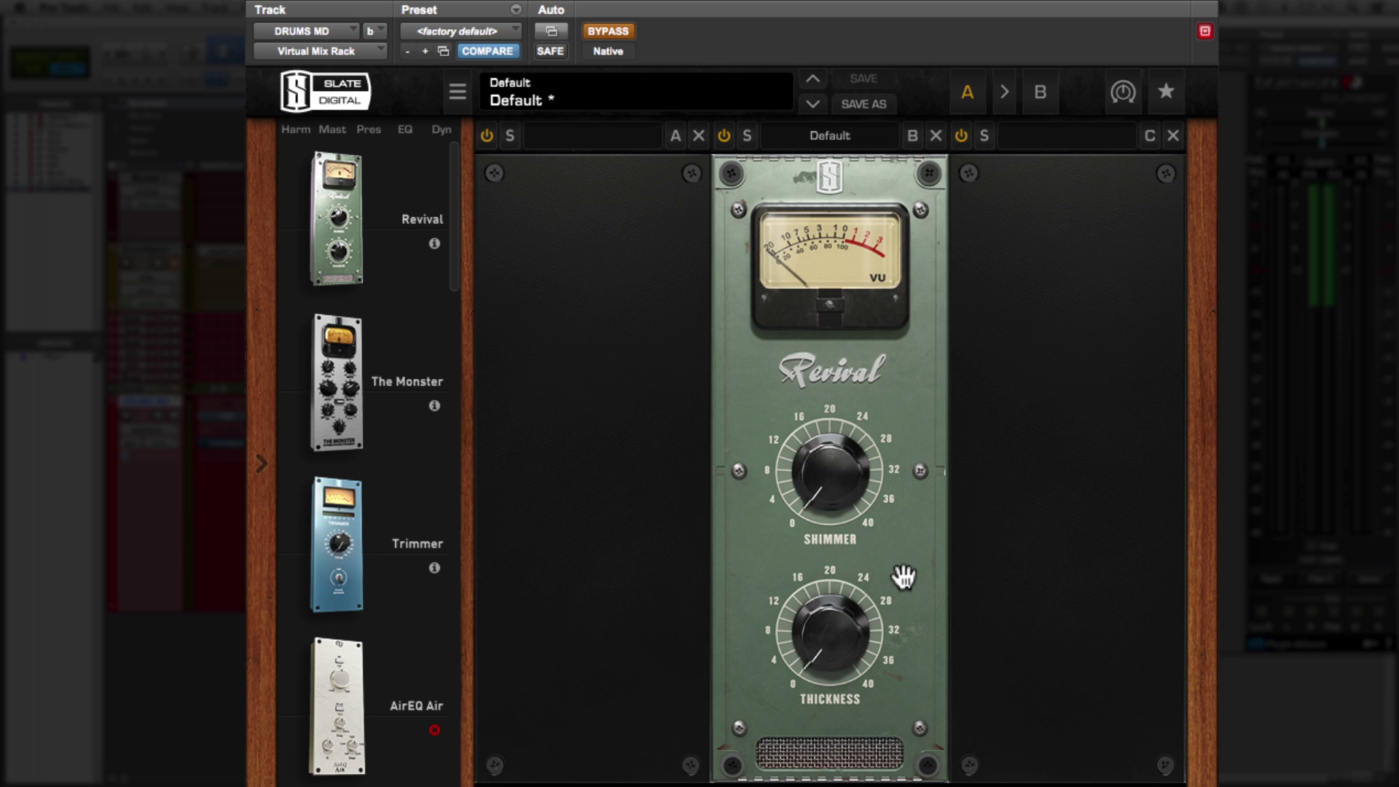
Step: Enable the rack, raise Revival's Shimmer to 11.5, compare with bypass, then push Shimmer to 15.7
click(609, 30)
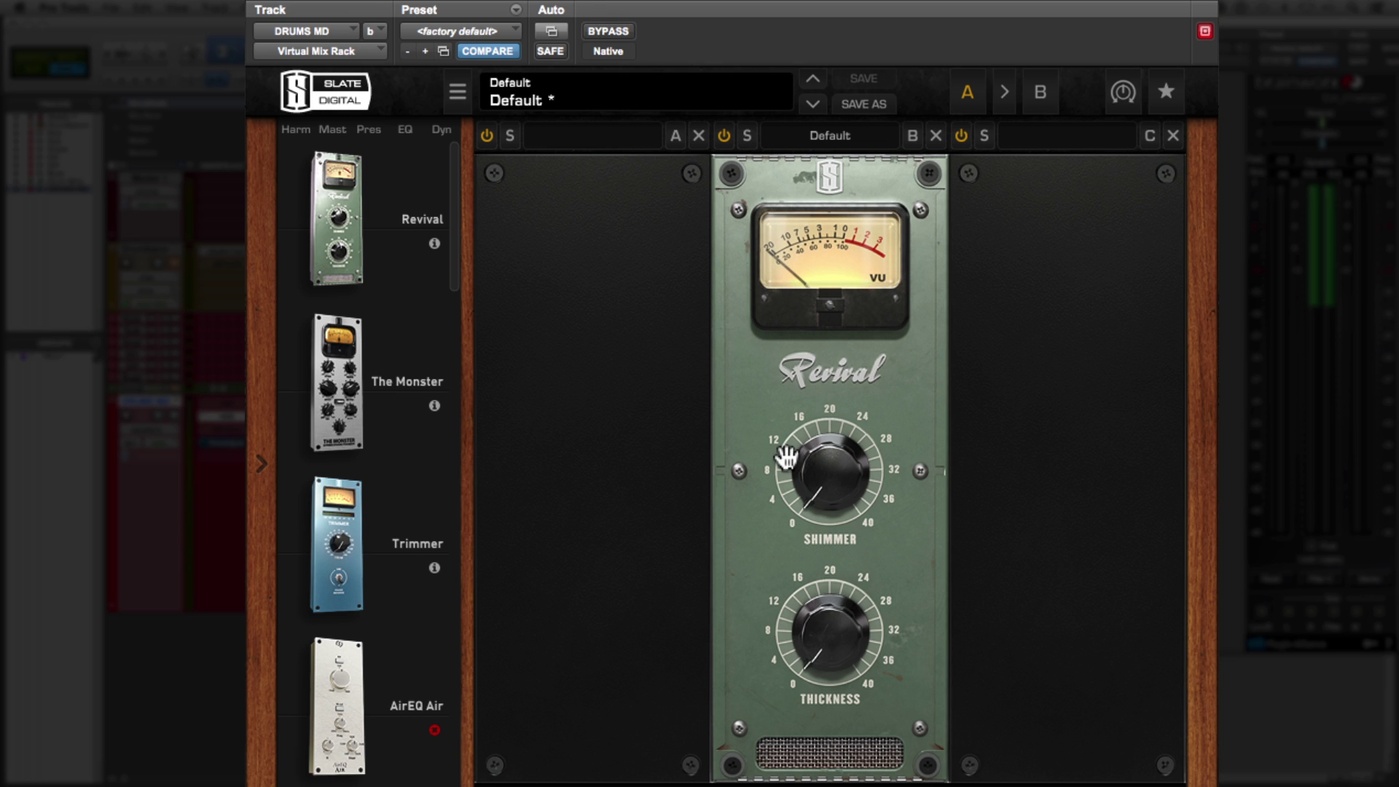
mouse_move(822, 478)
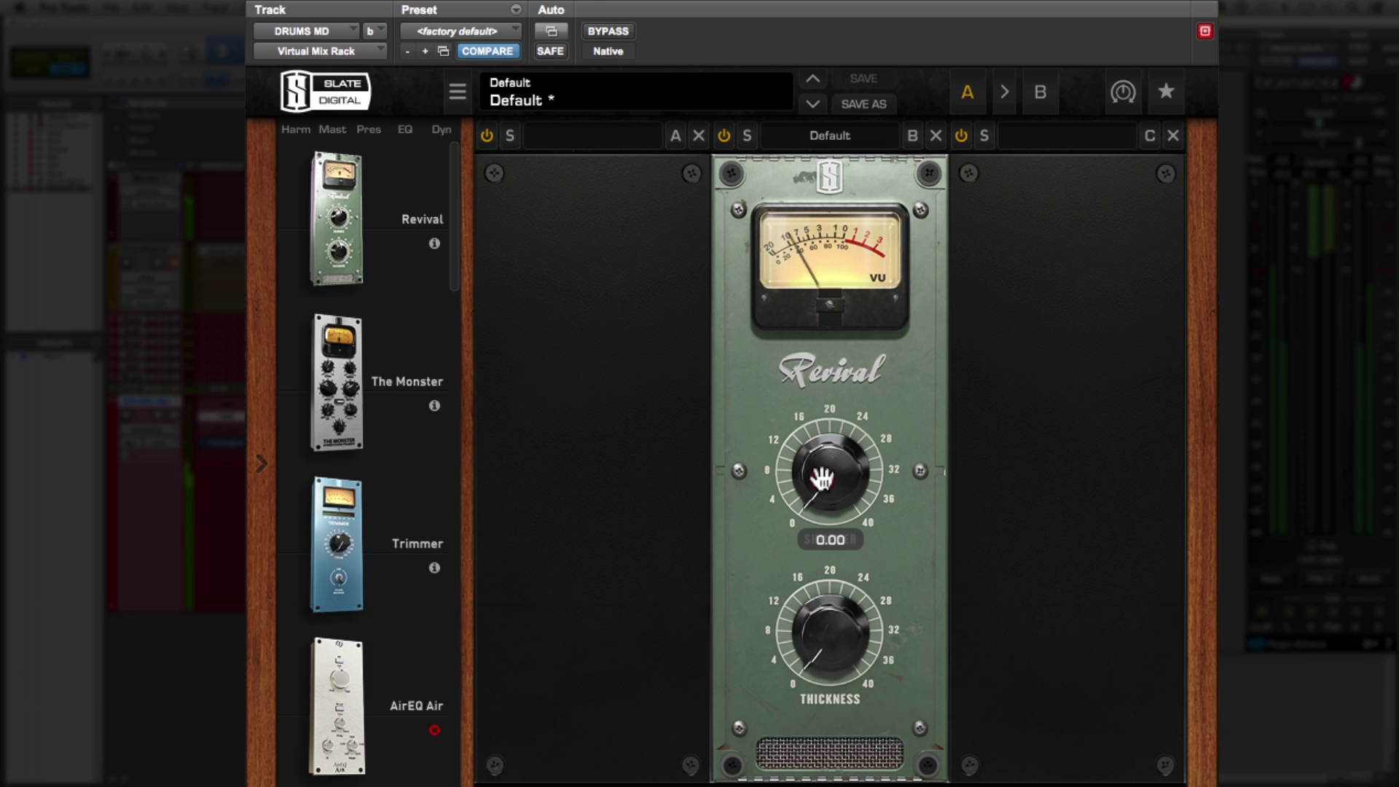
drag(822, 479, 840, 367)
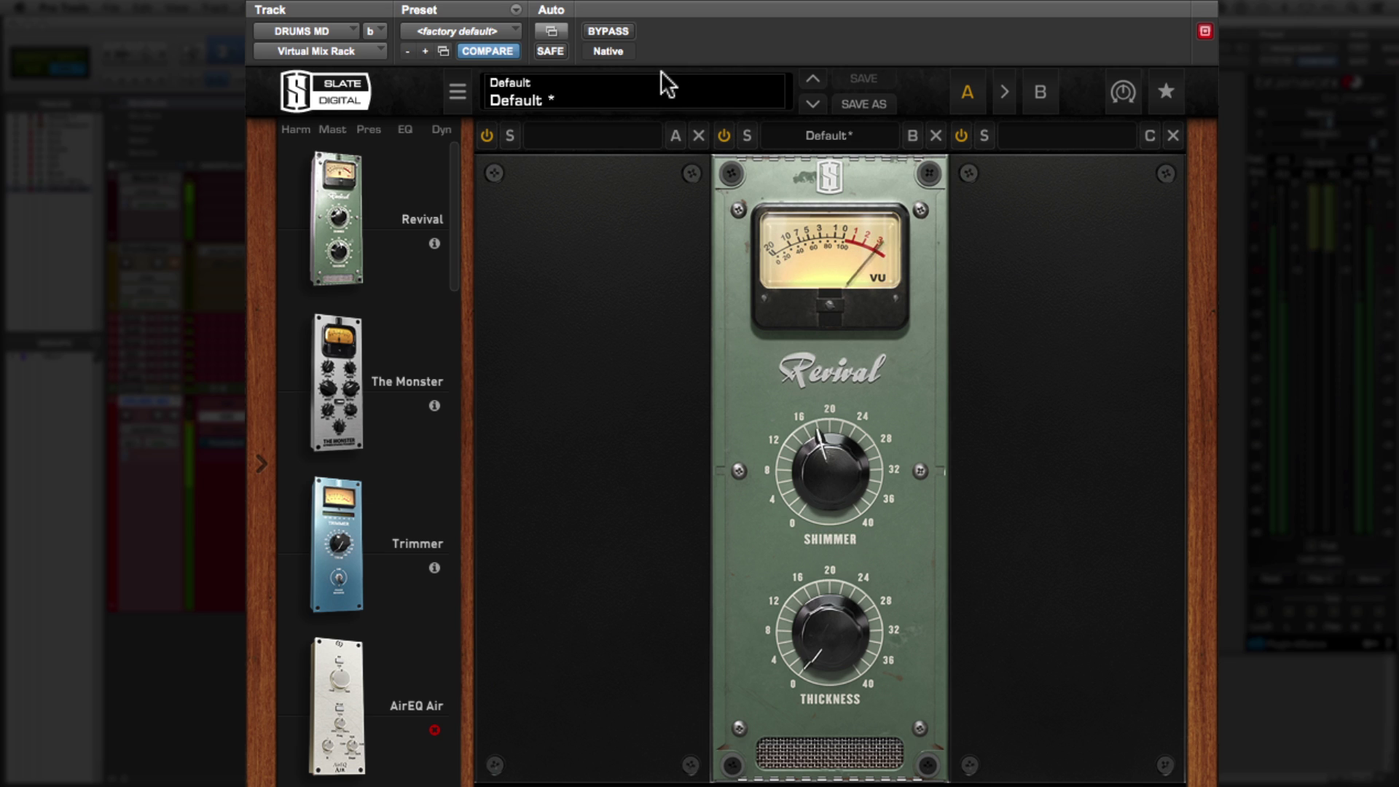
click(608, 28)
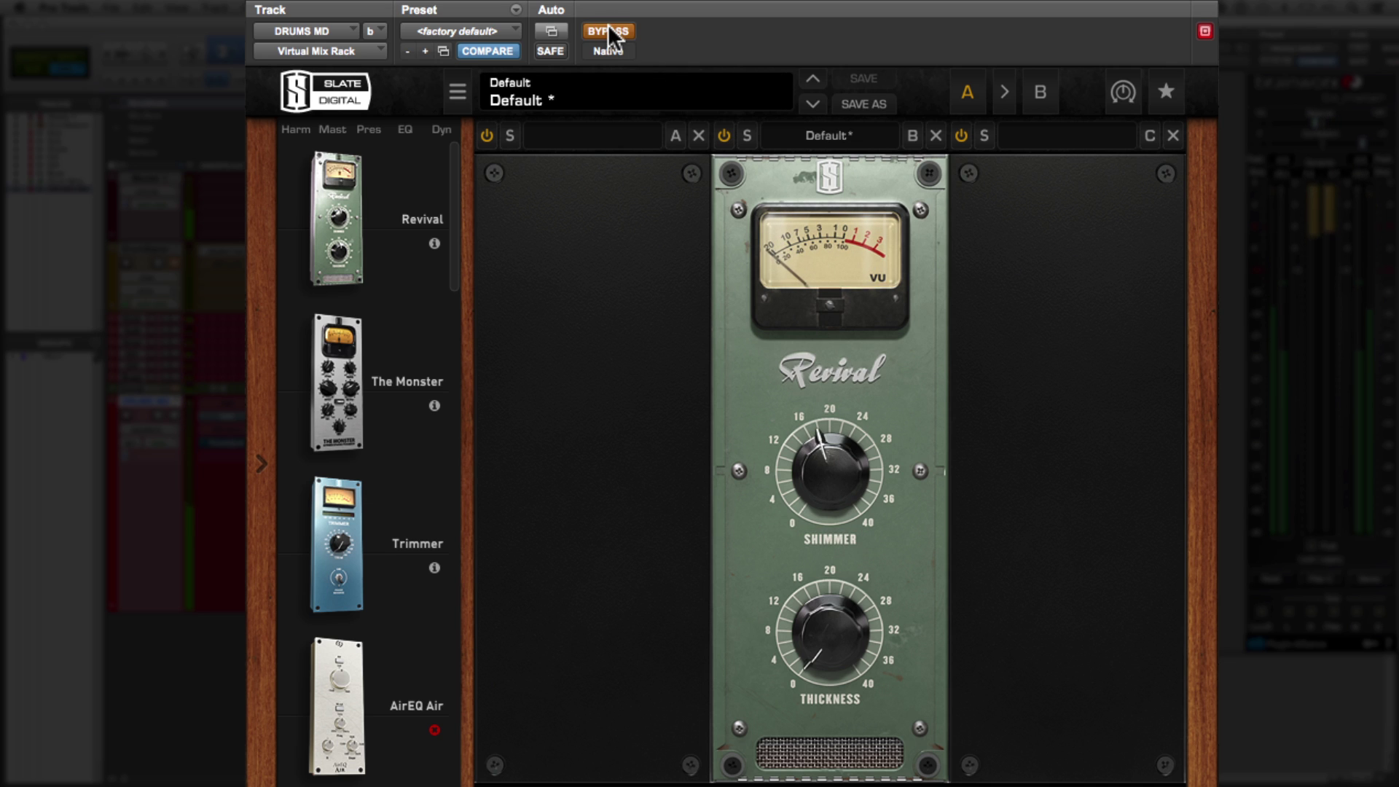
click(607, 29)
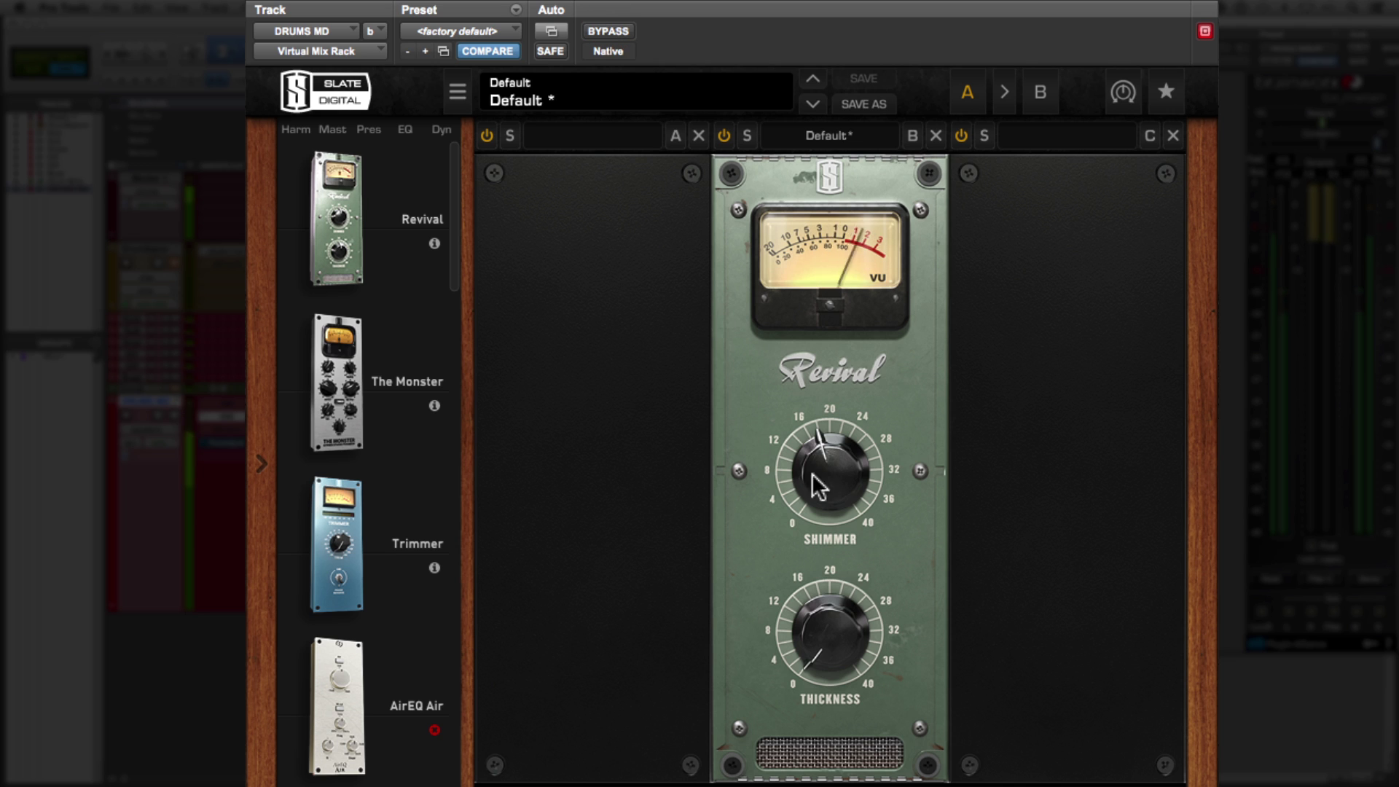
drag(812, 474, 812, 448)
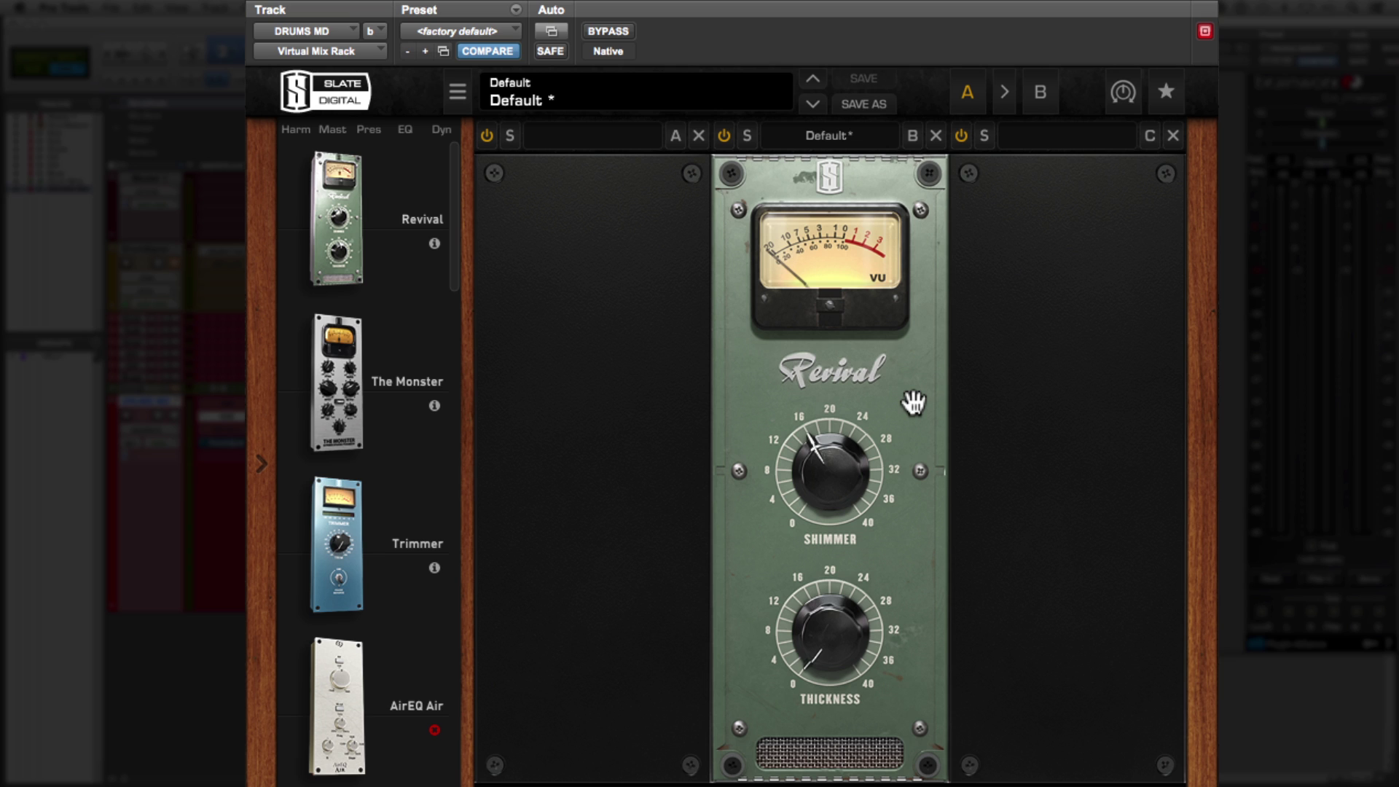
Step: Play the loop, raise Revival's Thickness to 9.49, and compare it twice against bypass
key(space)
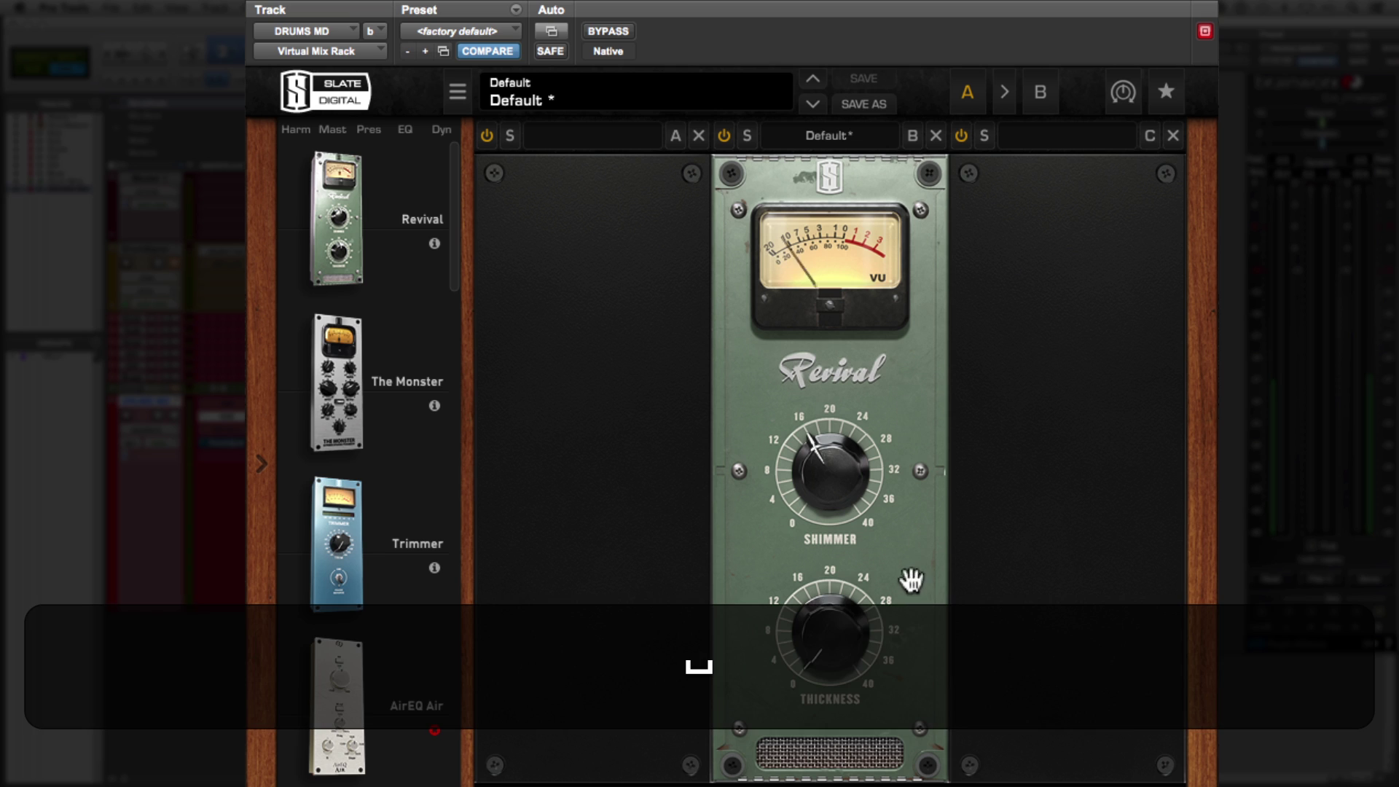
drag(835, 628, 854, 573)
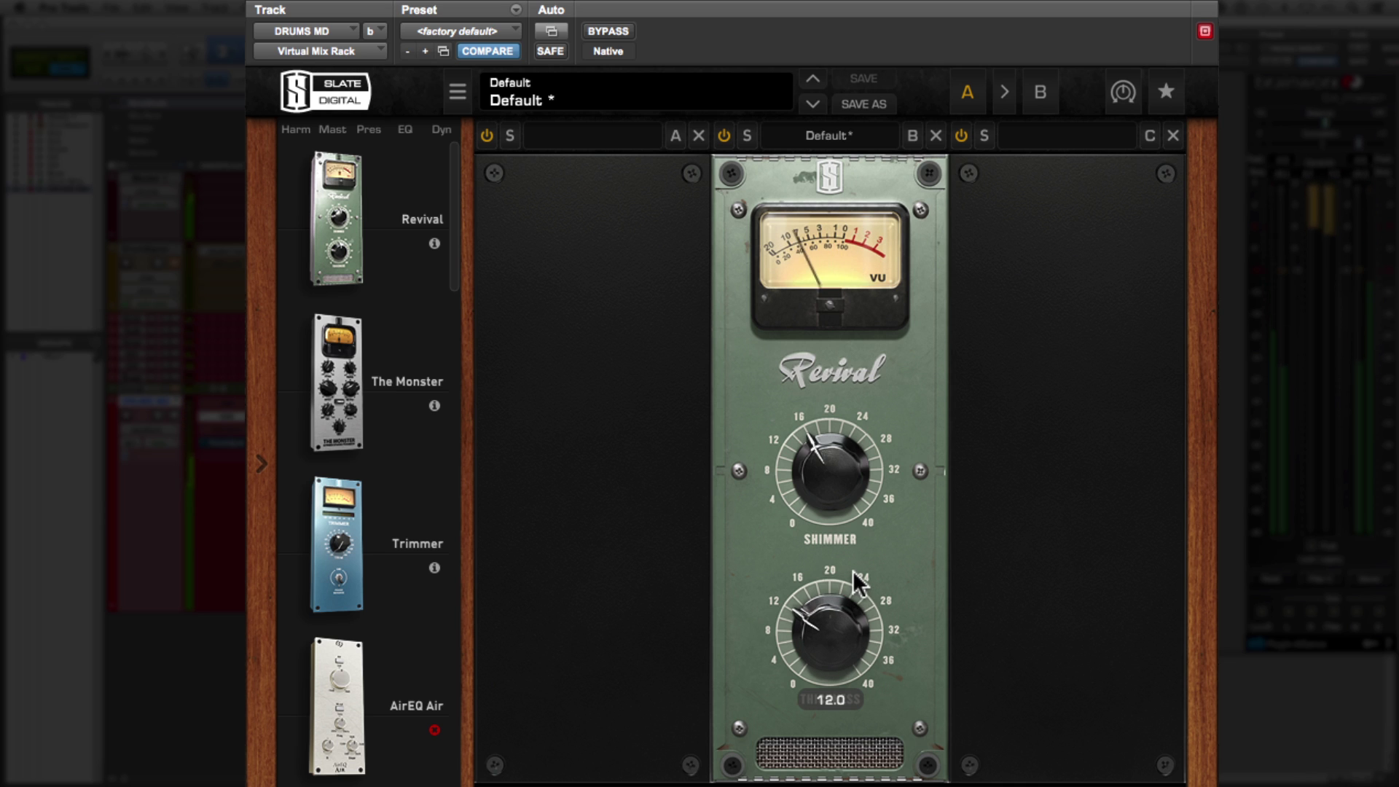
click(623, 31)
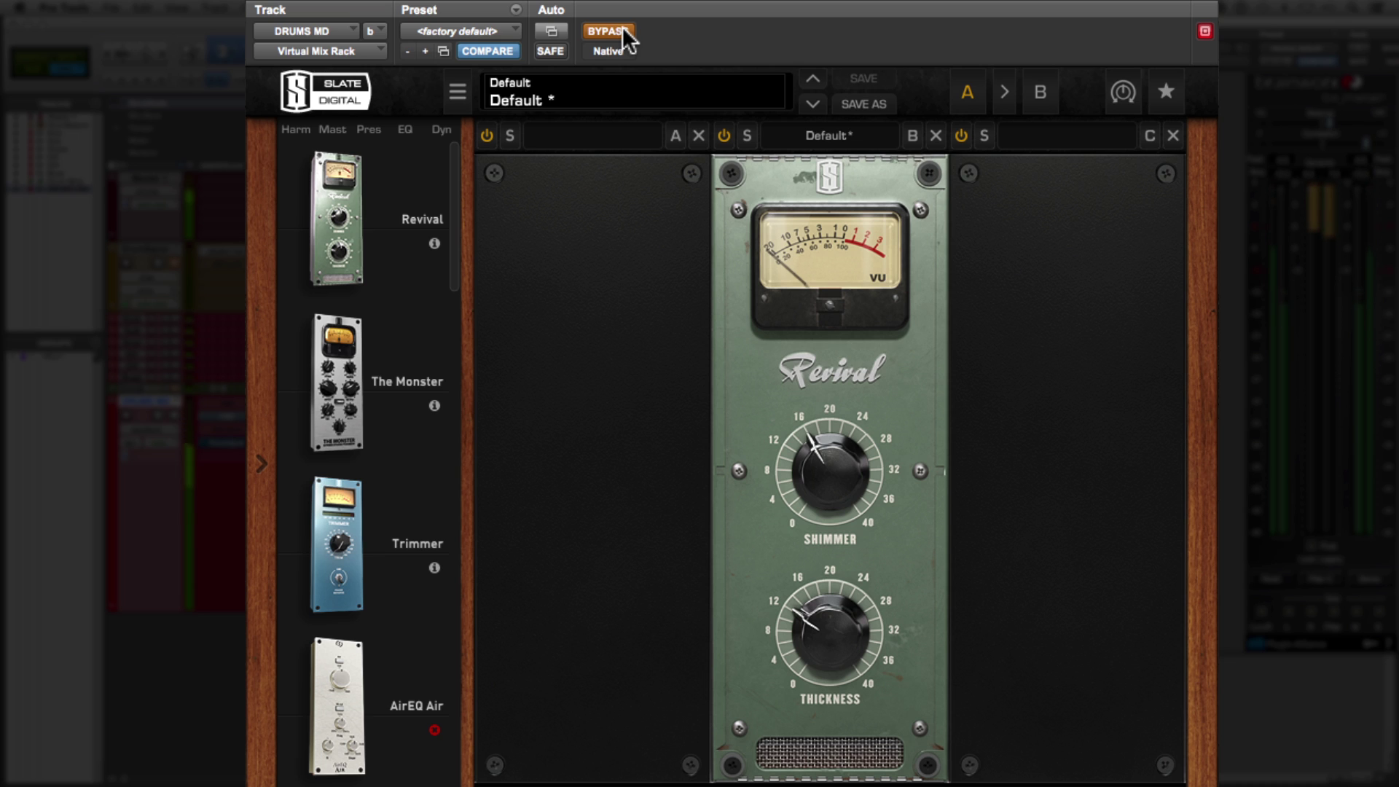
click(623, 30)
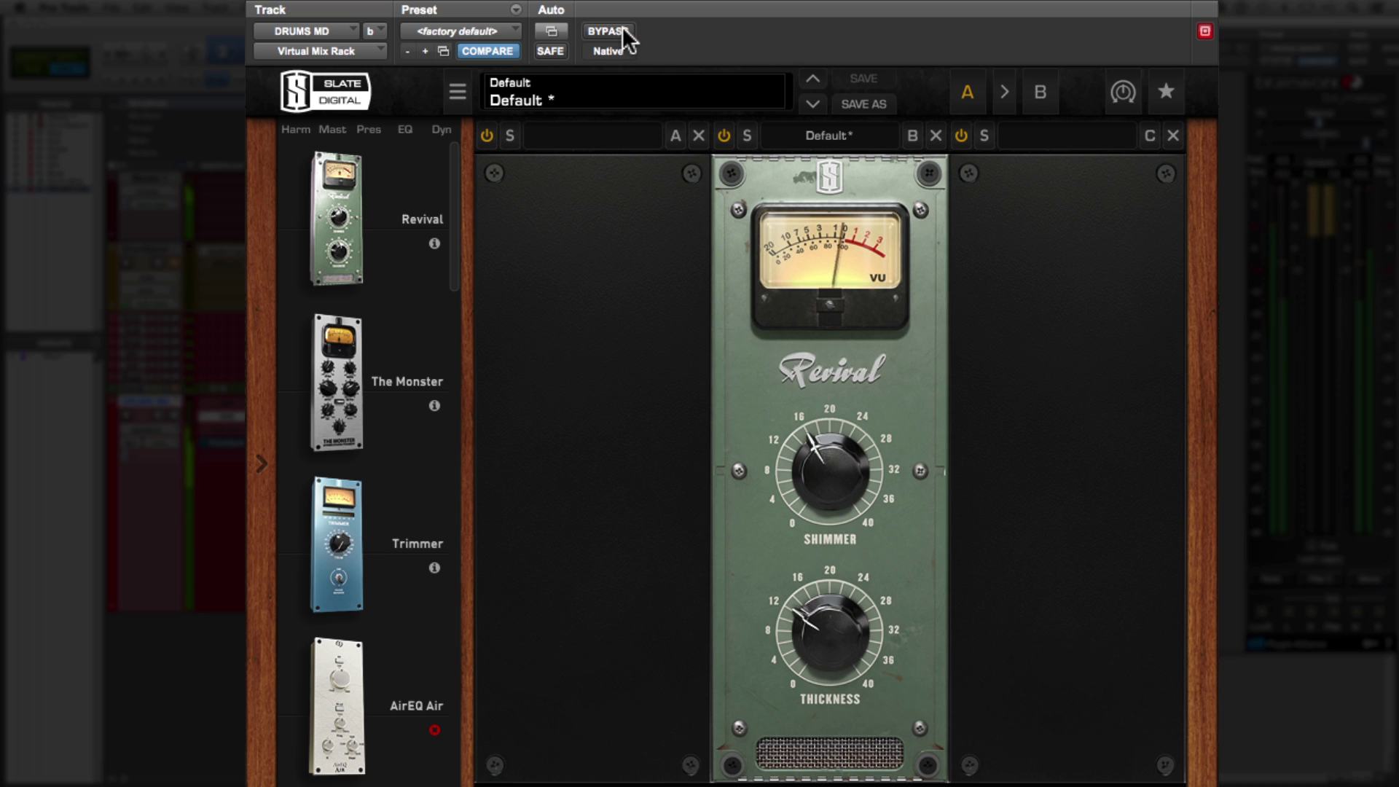
click(624, 29)
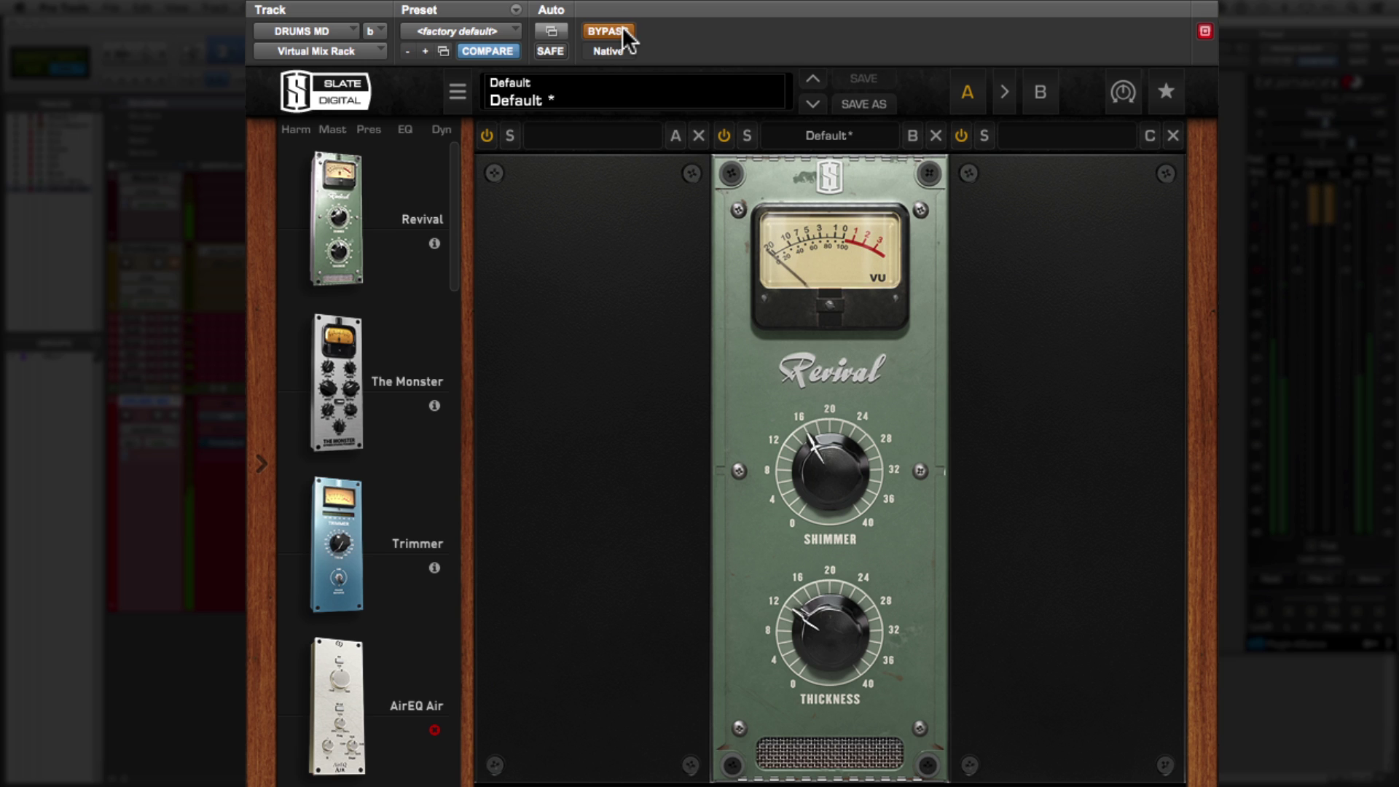
click(622, 29)
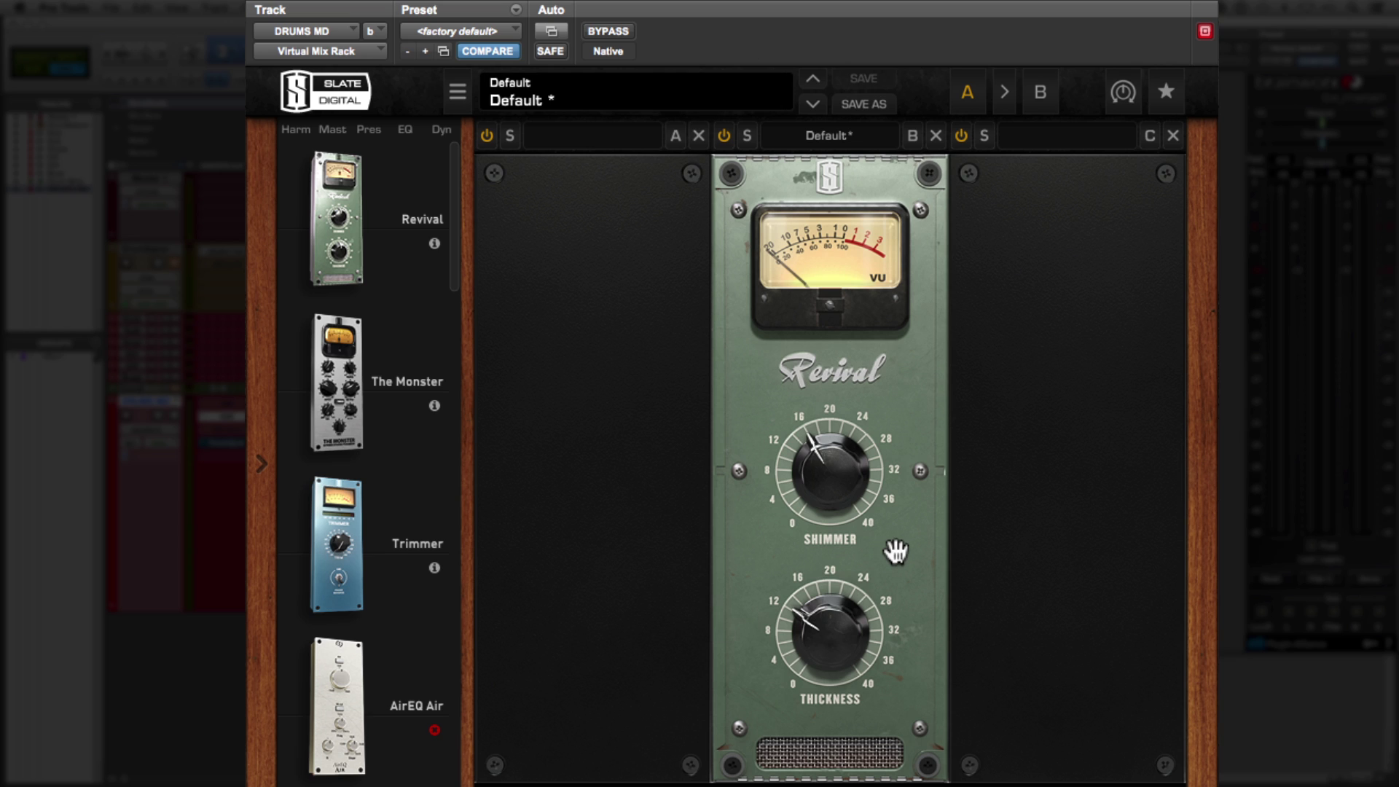
Step: Stop playback of the drum loop
key(space)
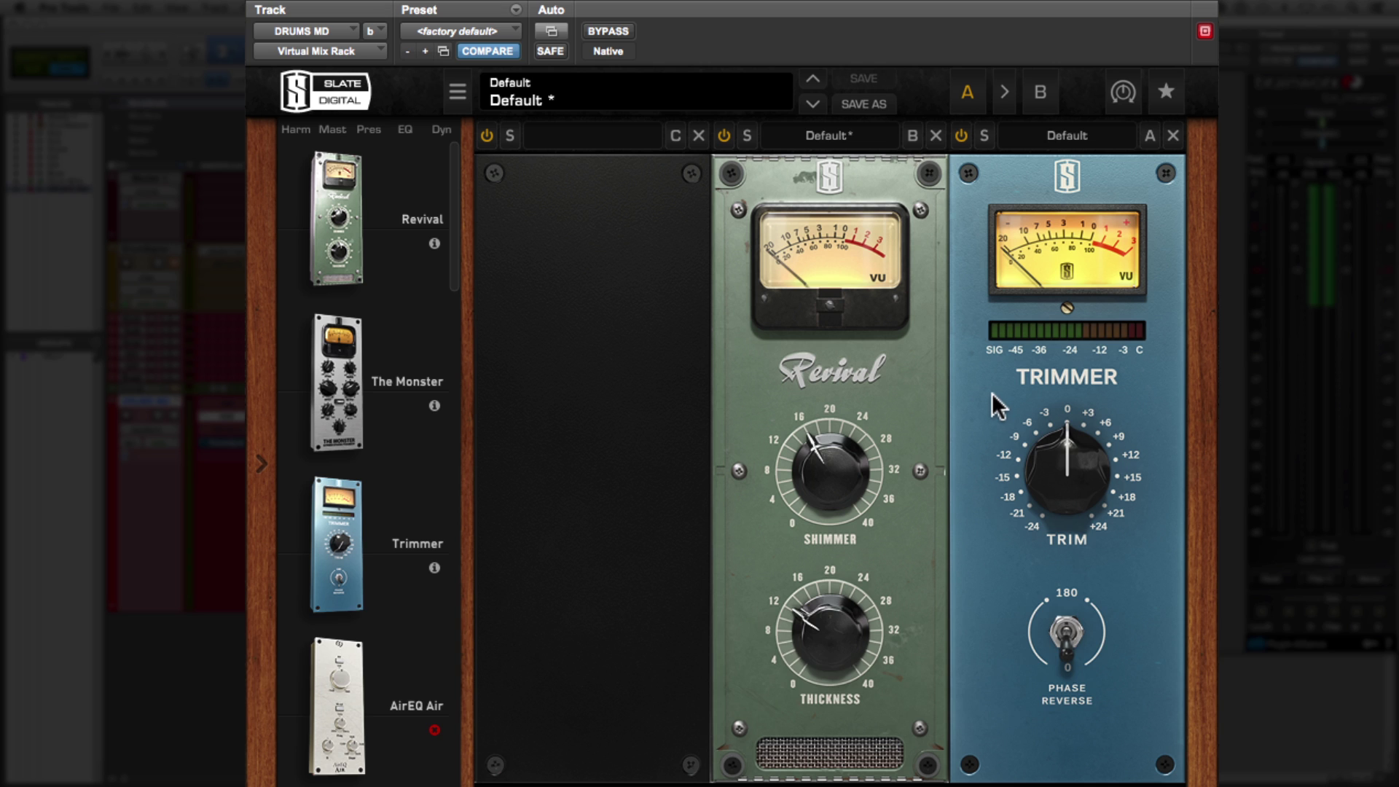
Step: During playback, raise the Trimmer output by 1.39 dB and compare it against bypass
key(space)
drag(1062, 468, 1058, 445)
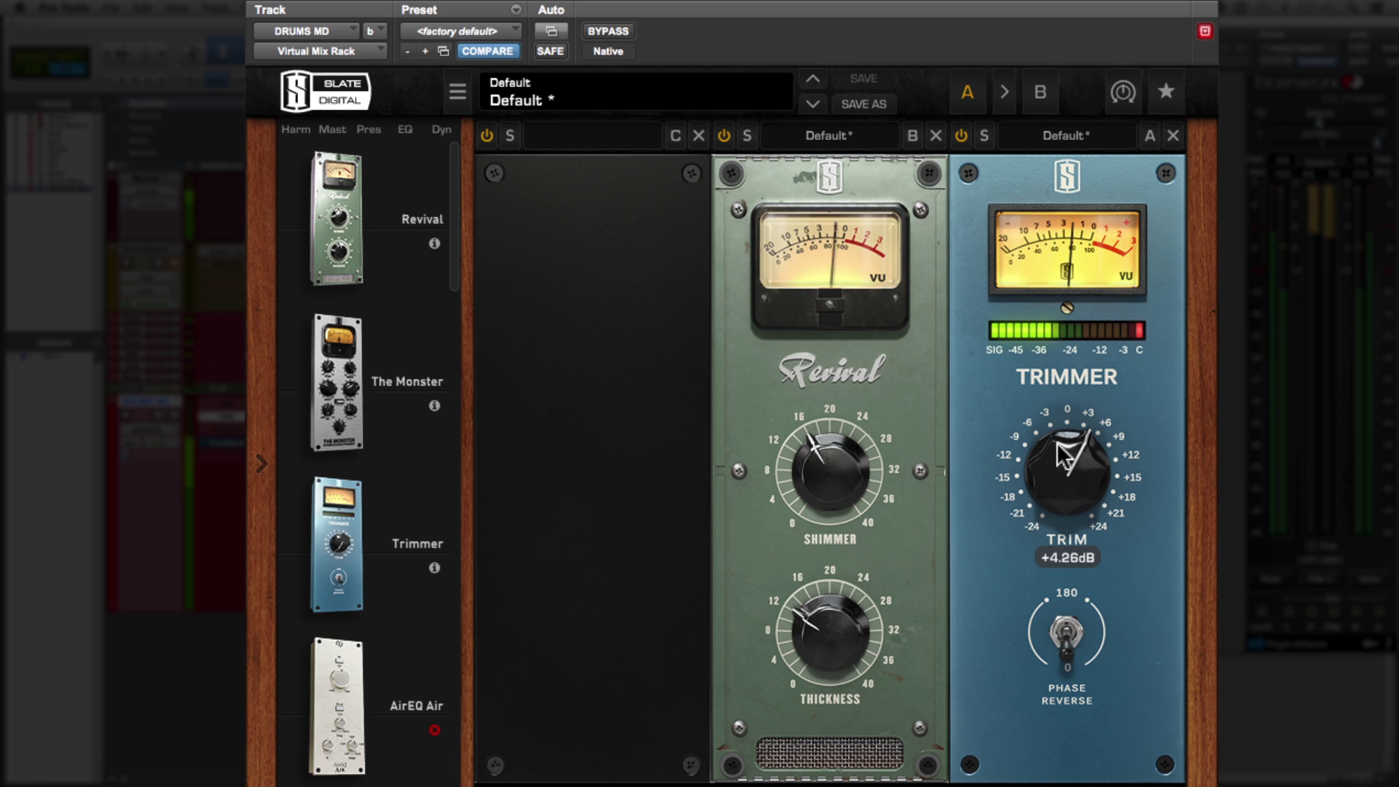
click(613, 30)
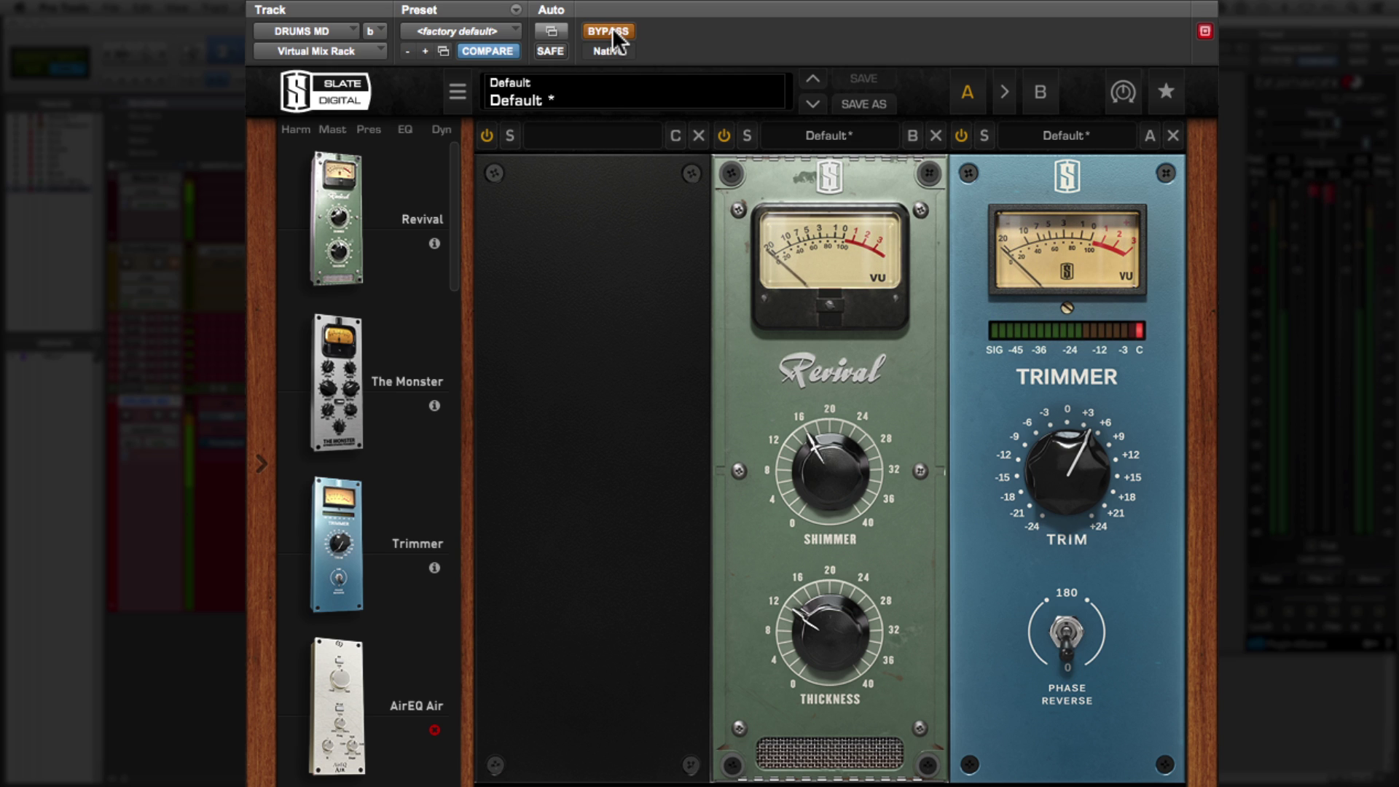
click(613, 30)
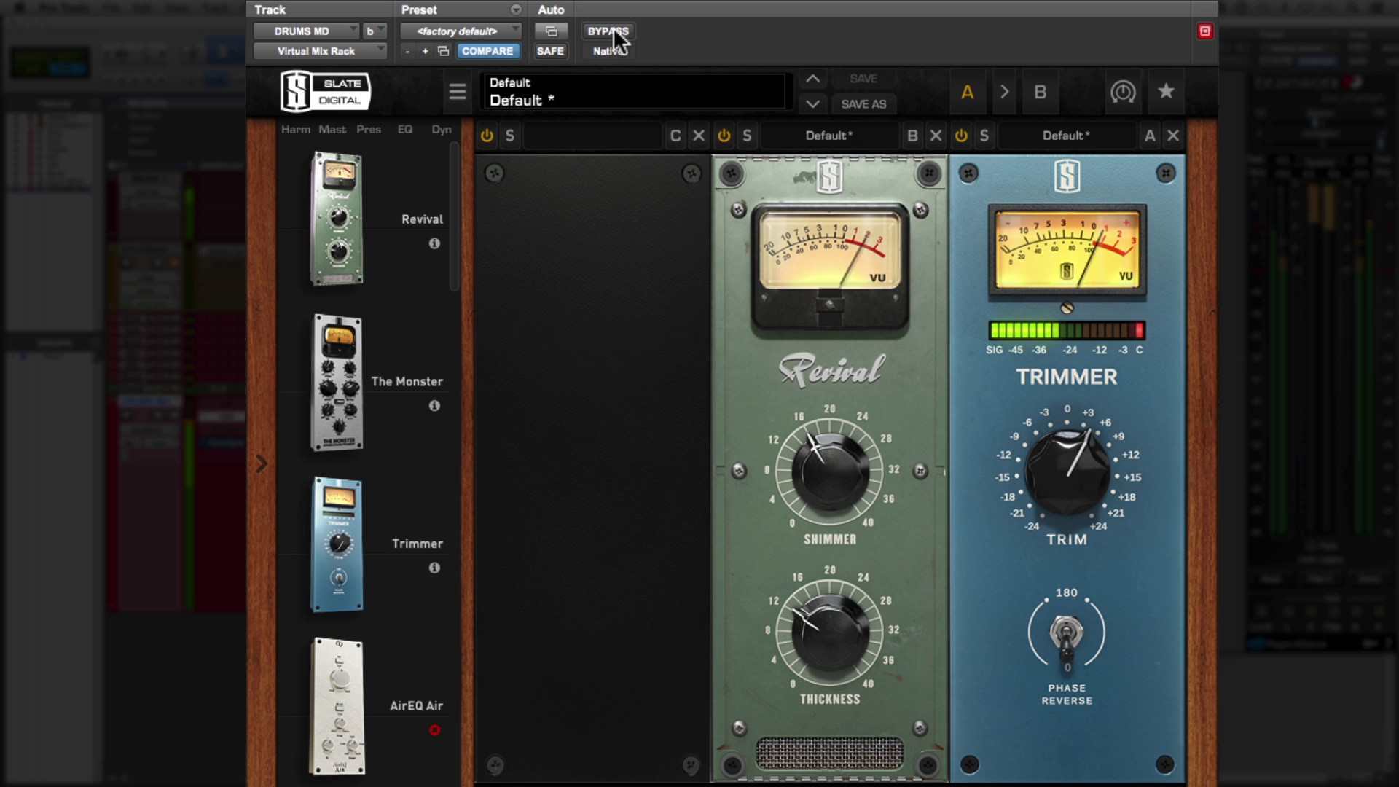
Step: Stop playback, move the rack window aside, and open the DRUMS MD Time Adjuster
key(space)
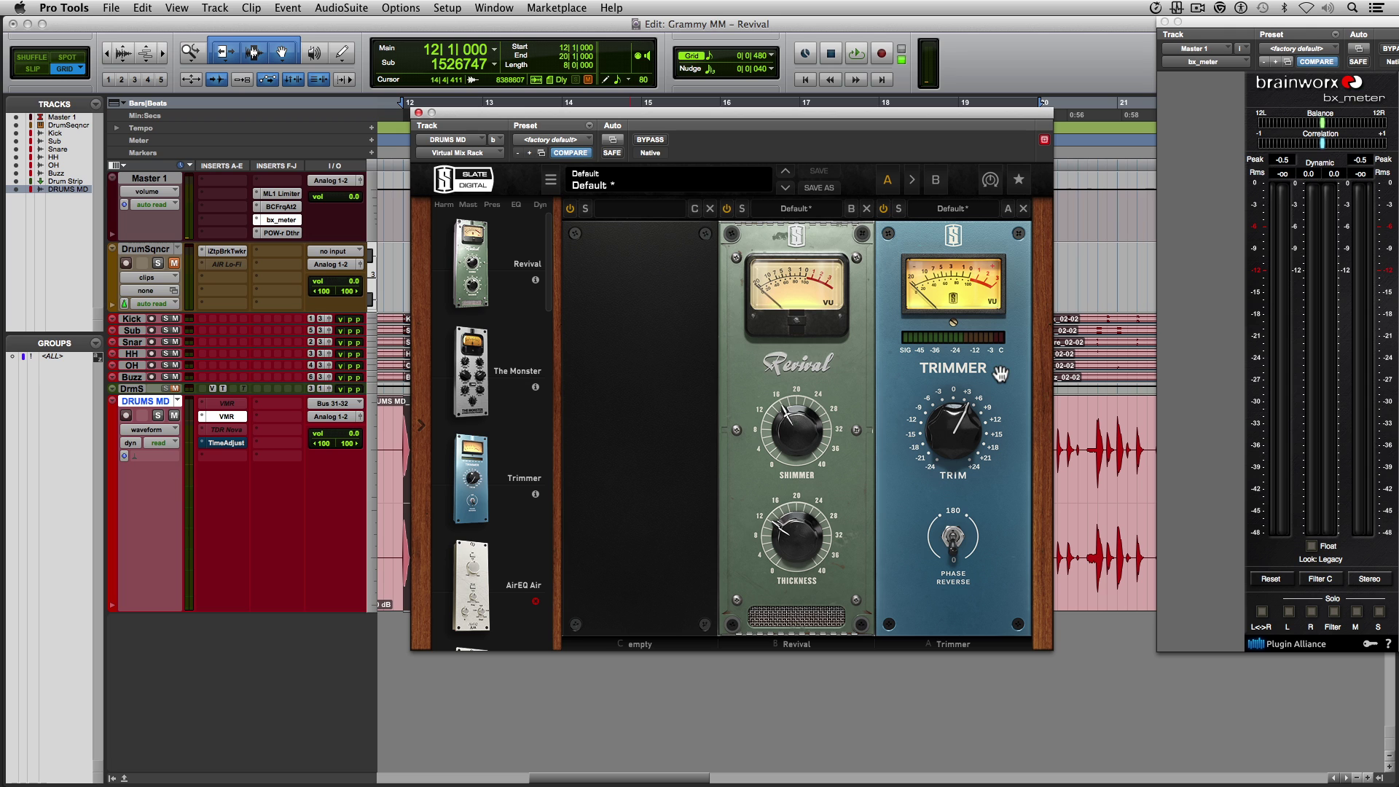
drag(671, 133, 740, 61)
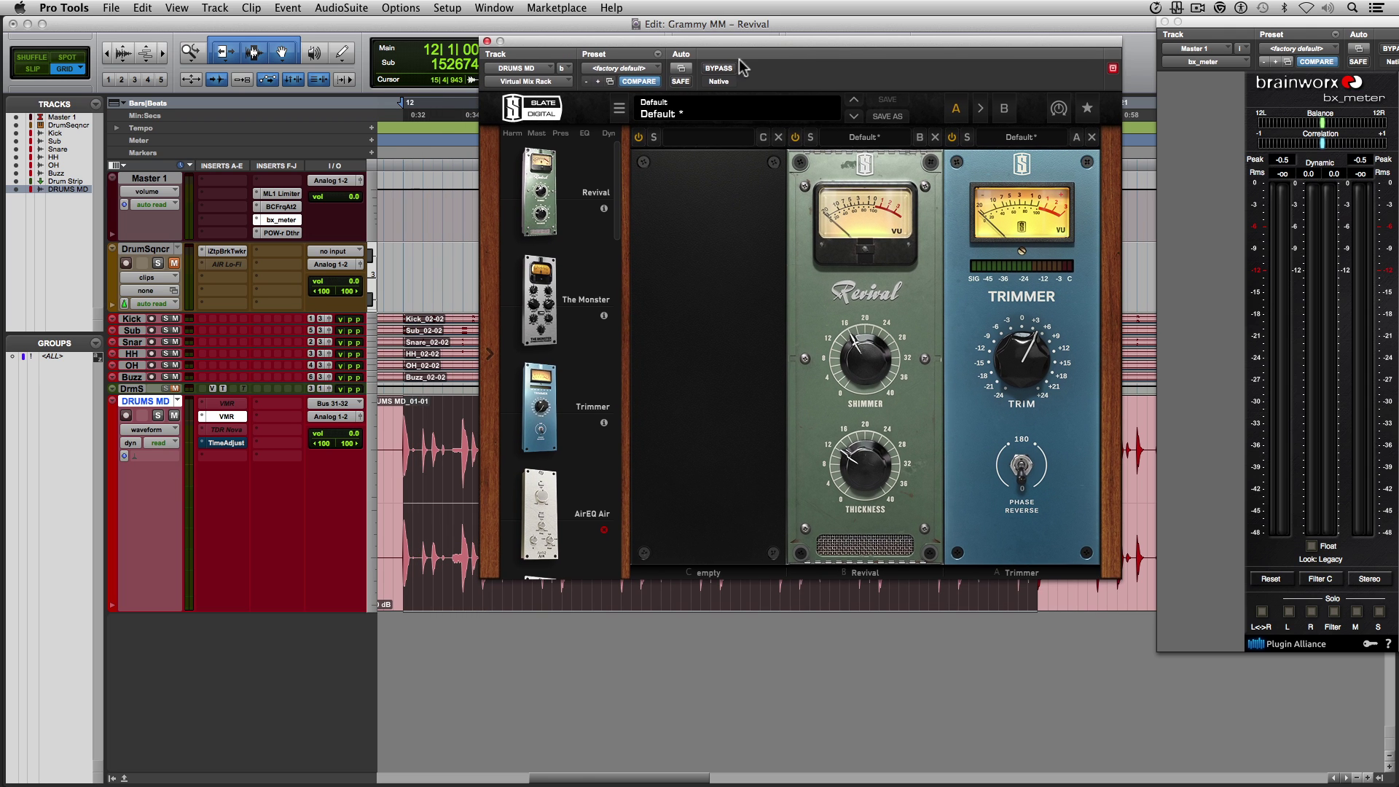
click(227, 442)
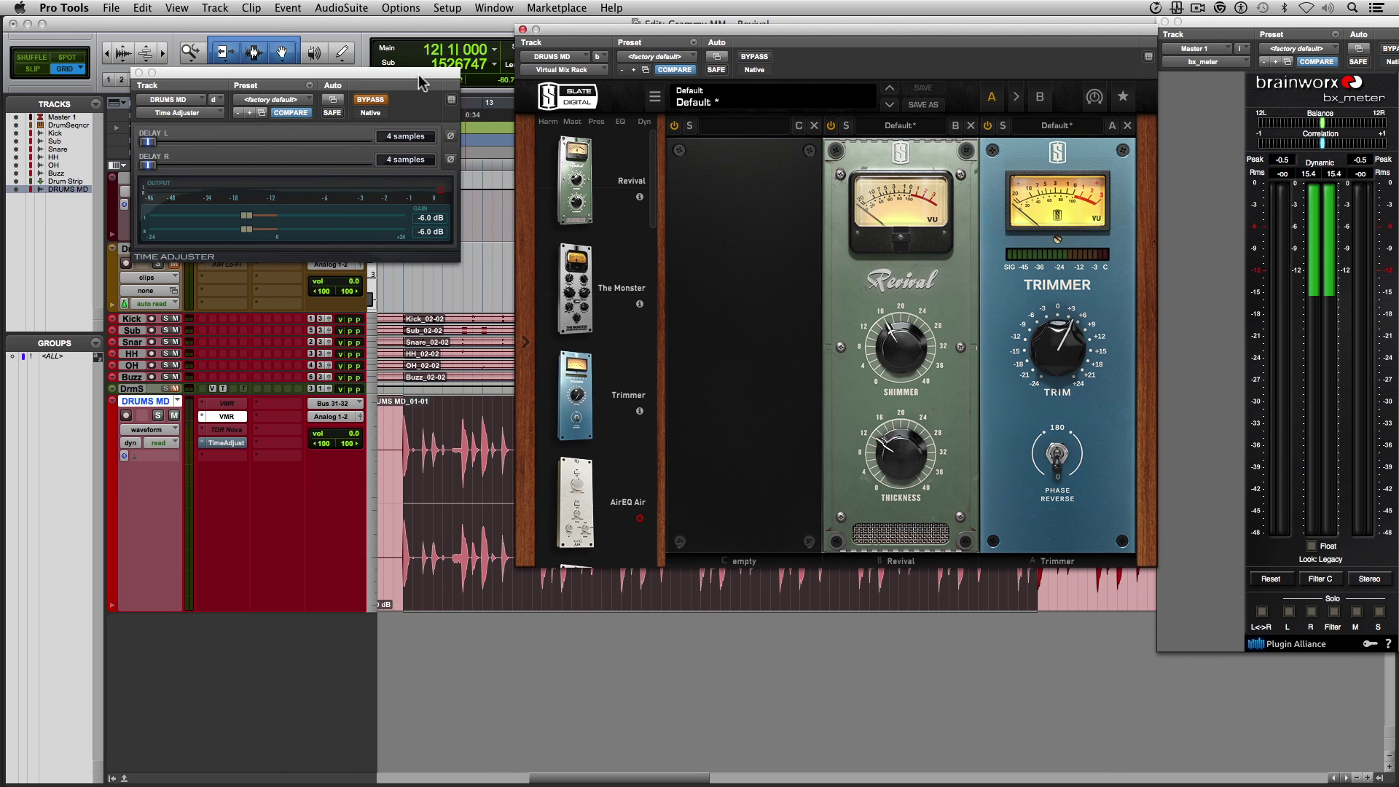
Step: Set both Time Adjuster channel gains to -4.0 dB
drag(419, 76, 458, 75)
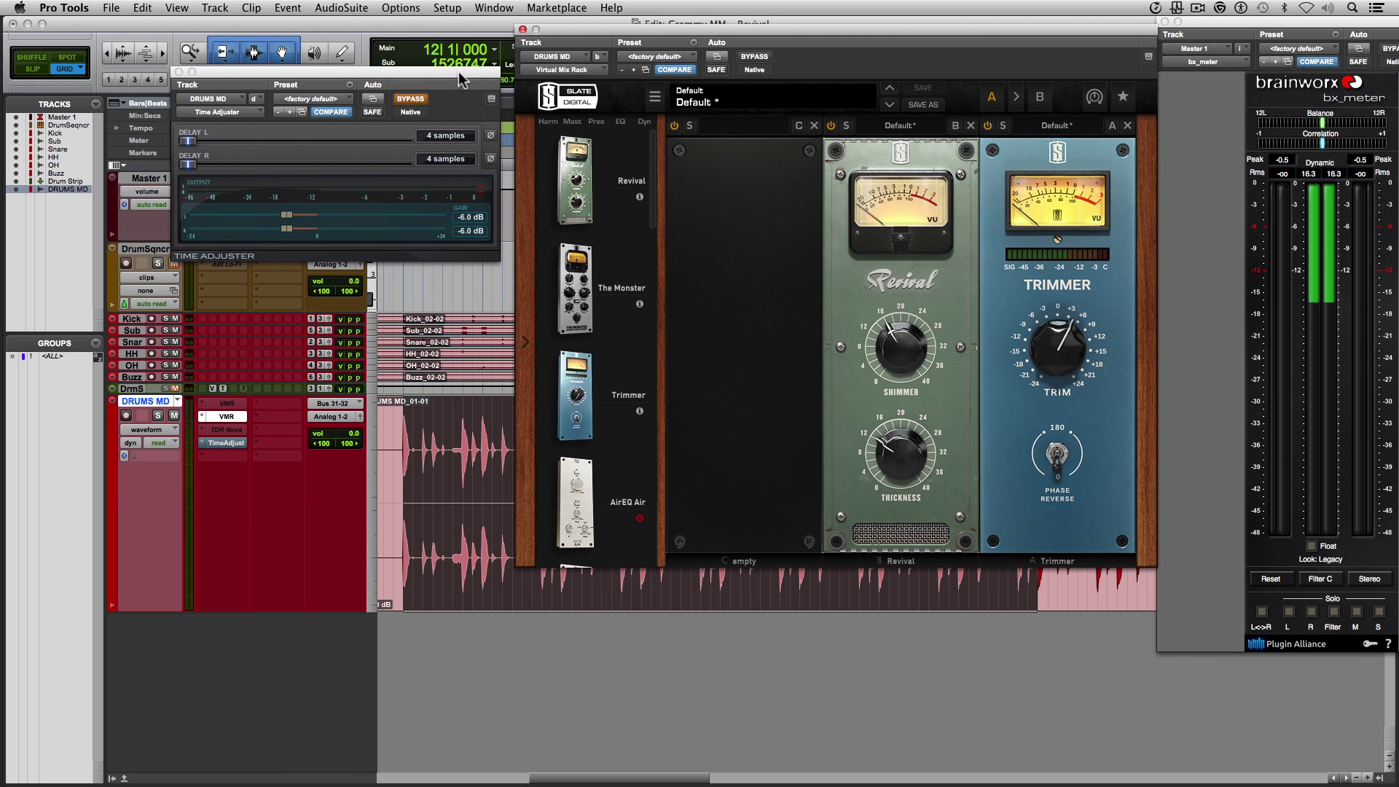
click(468, 218)
text(-)
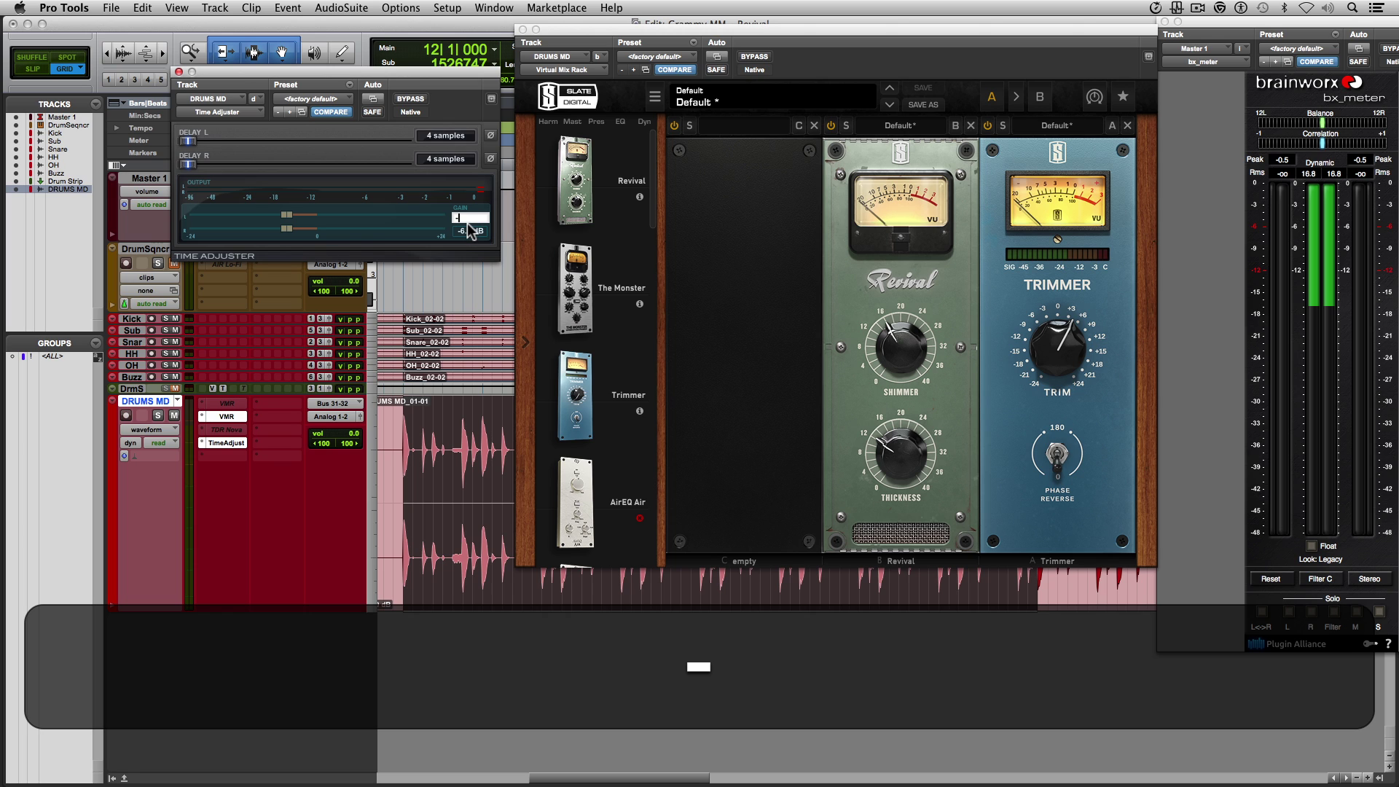
text(4)
key(Return)
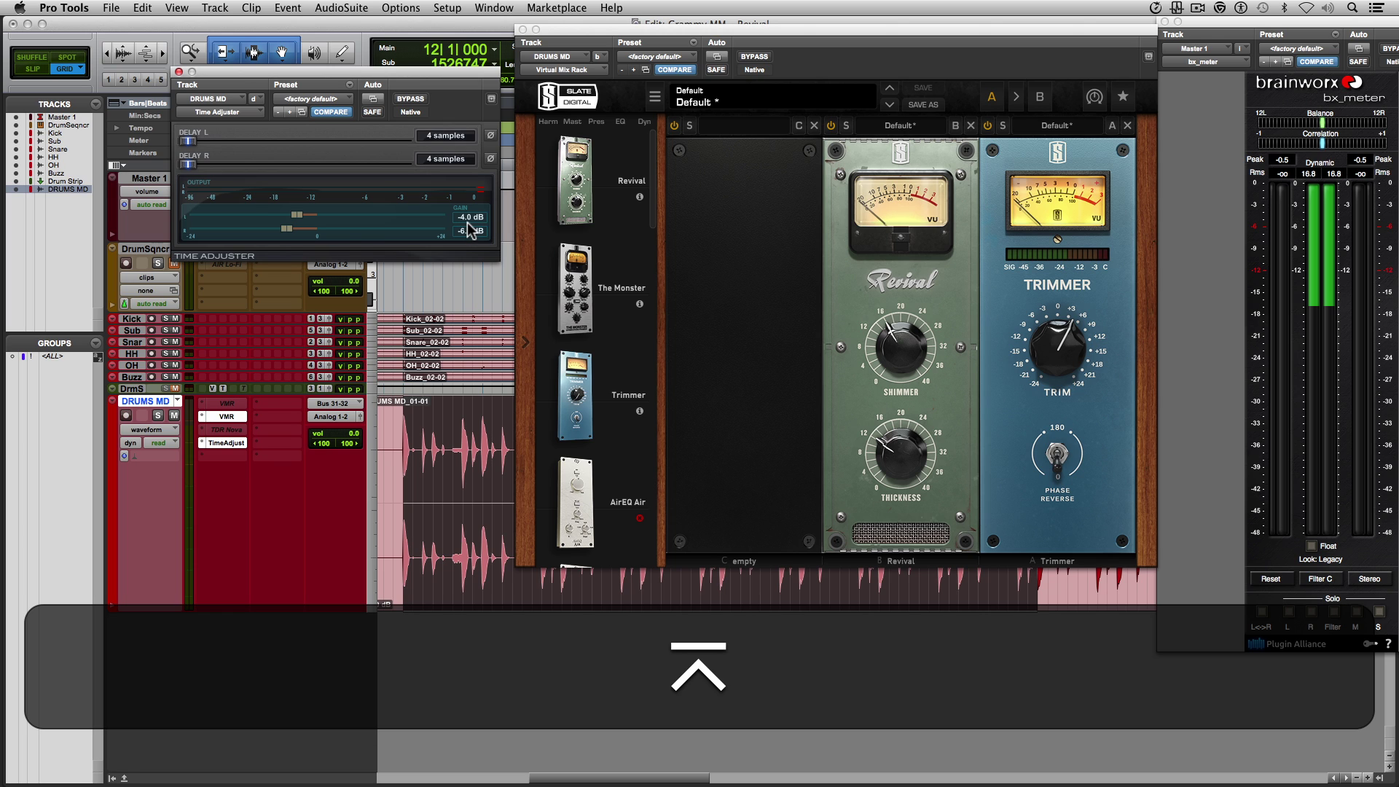
click(464, 231)
drag(463, 232, 460, 219)
text(4)
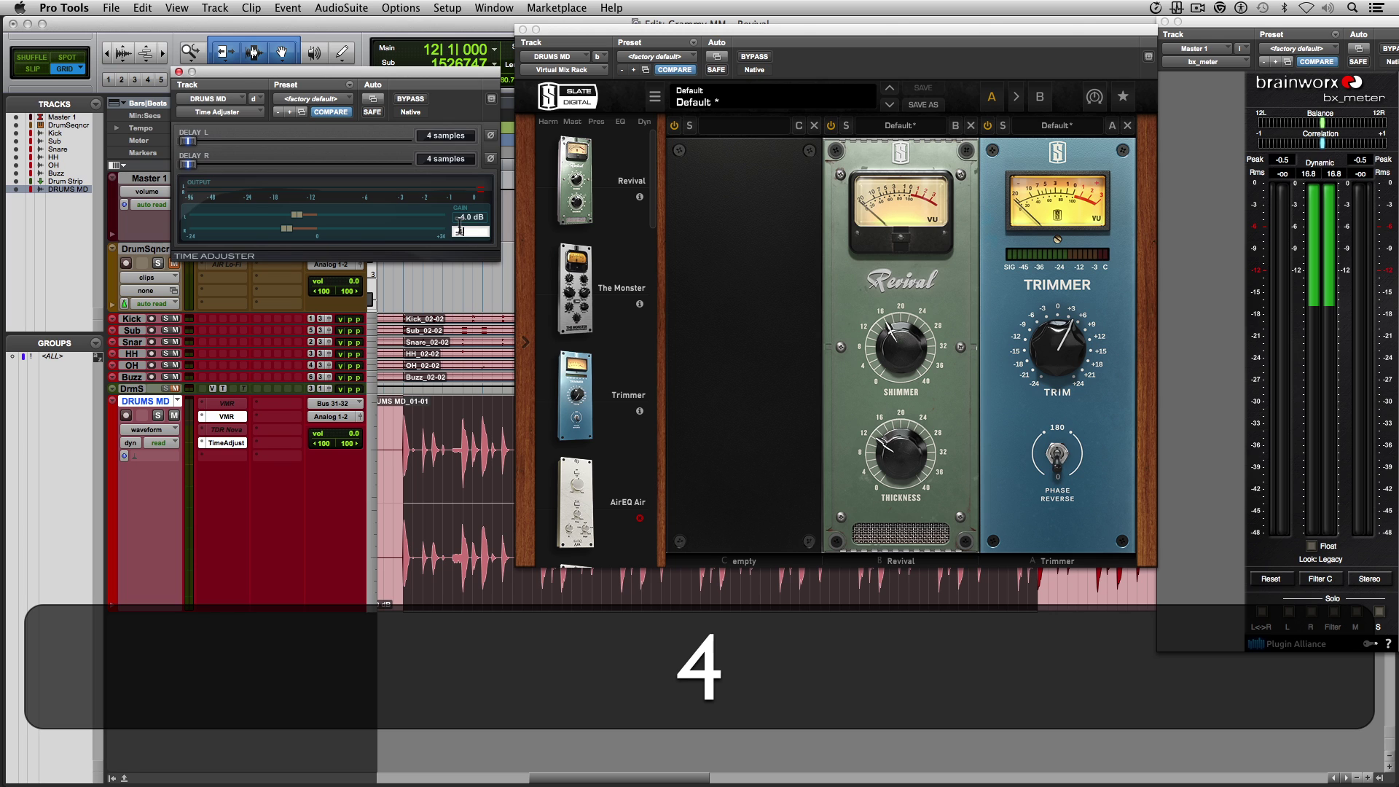
key(Return)
drag(328, 71, 335, 100)
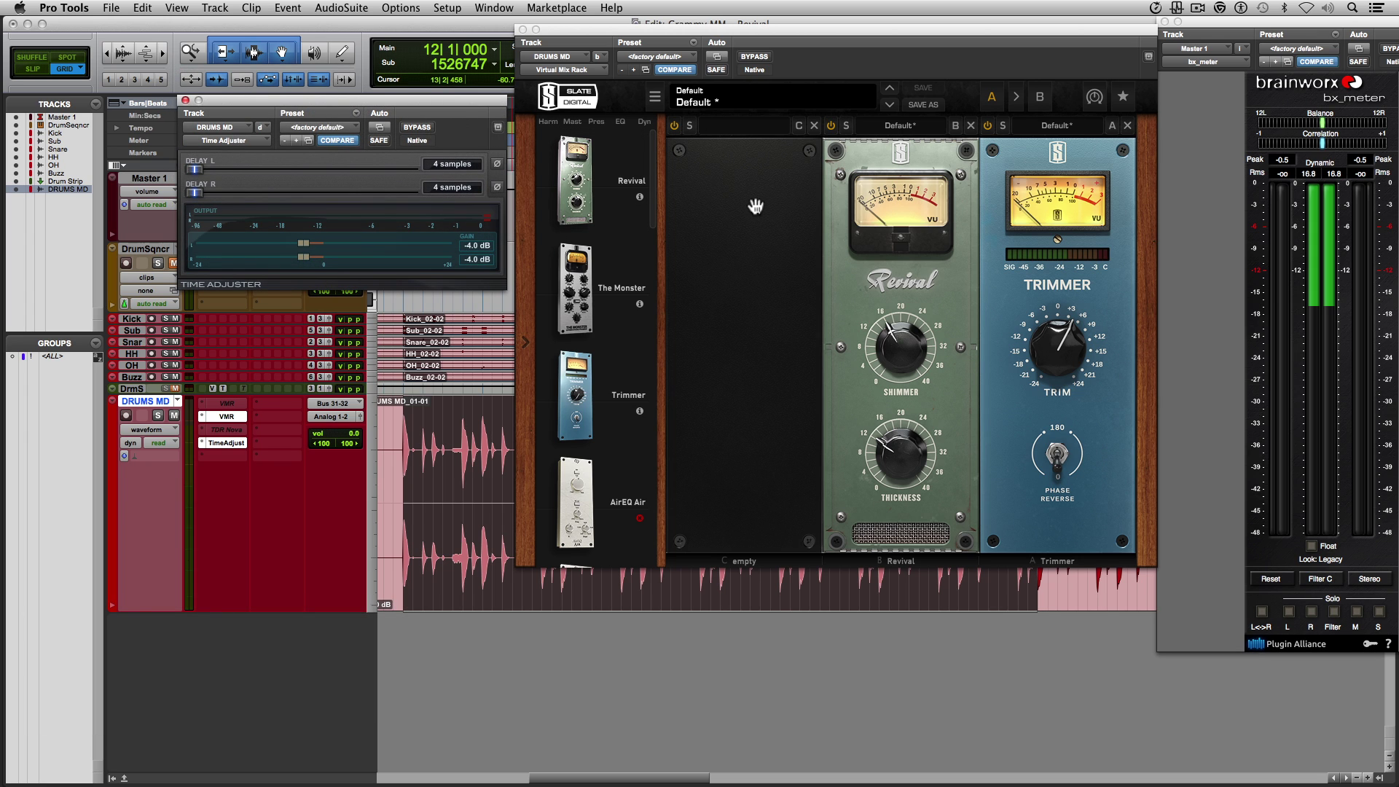
Step: Save the session and A/B the loop with the drum plugins bypassed and active
key(super+s)
key(shift+space)
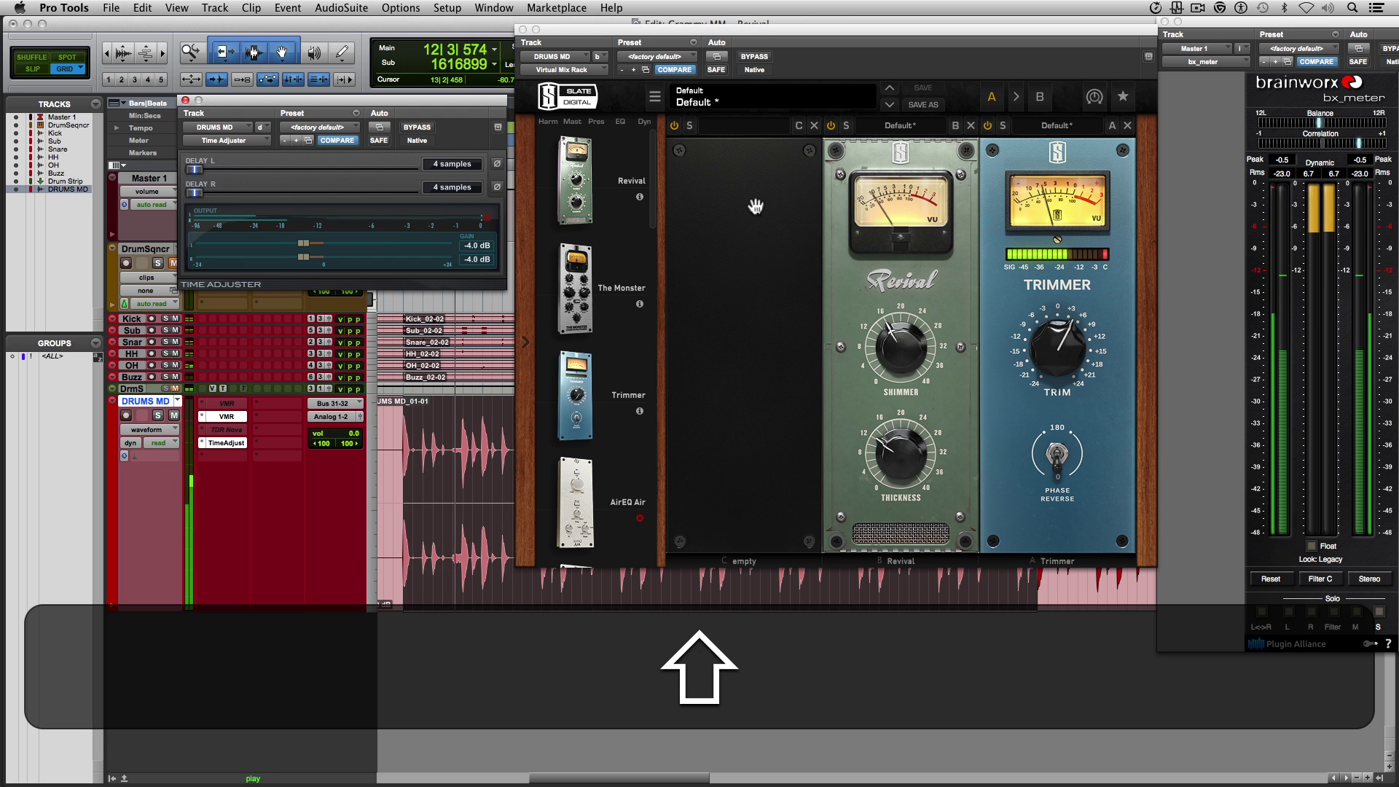
key(shift+a)
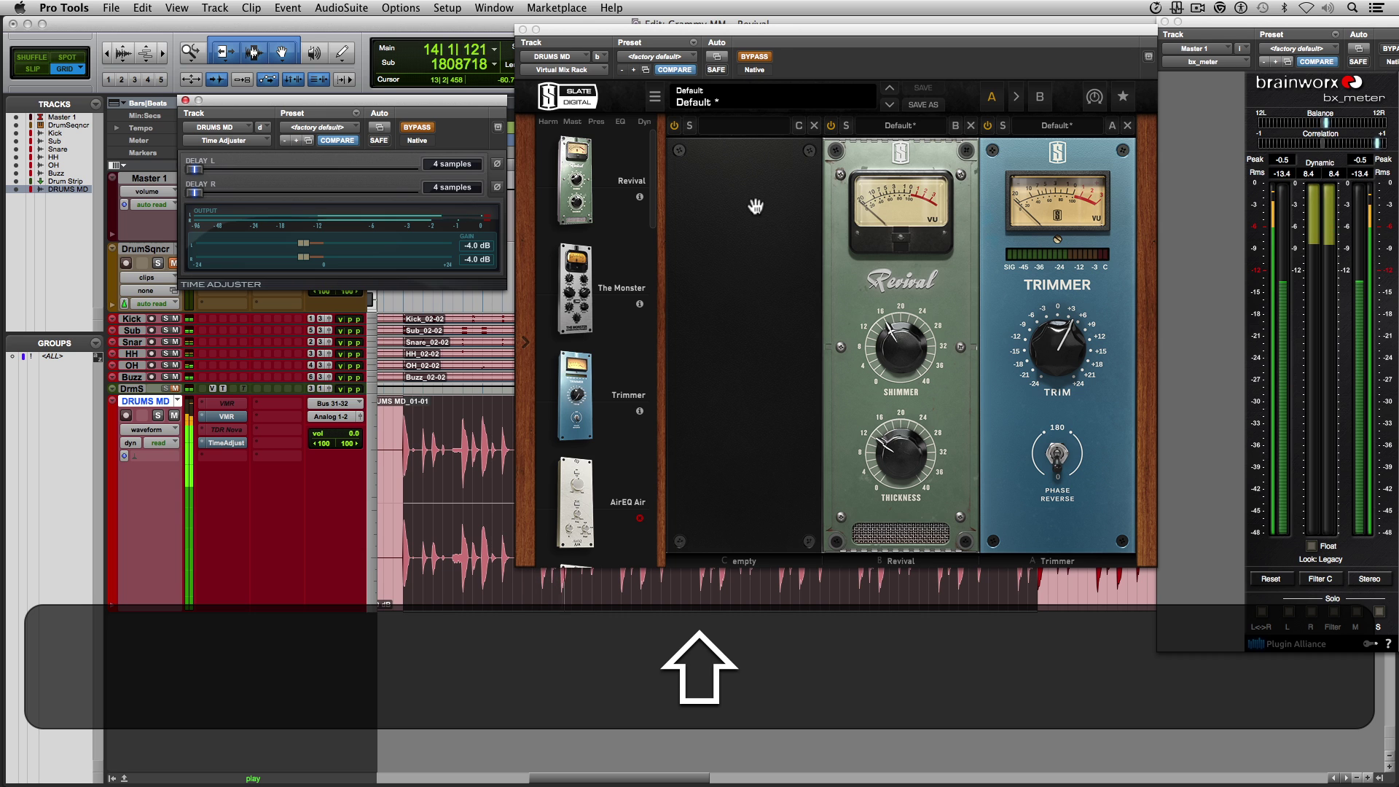
key(shift+a)
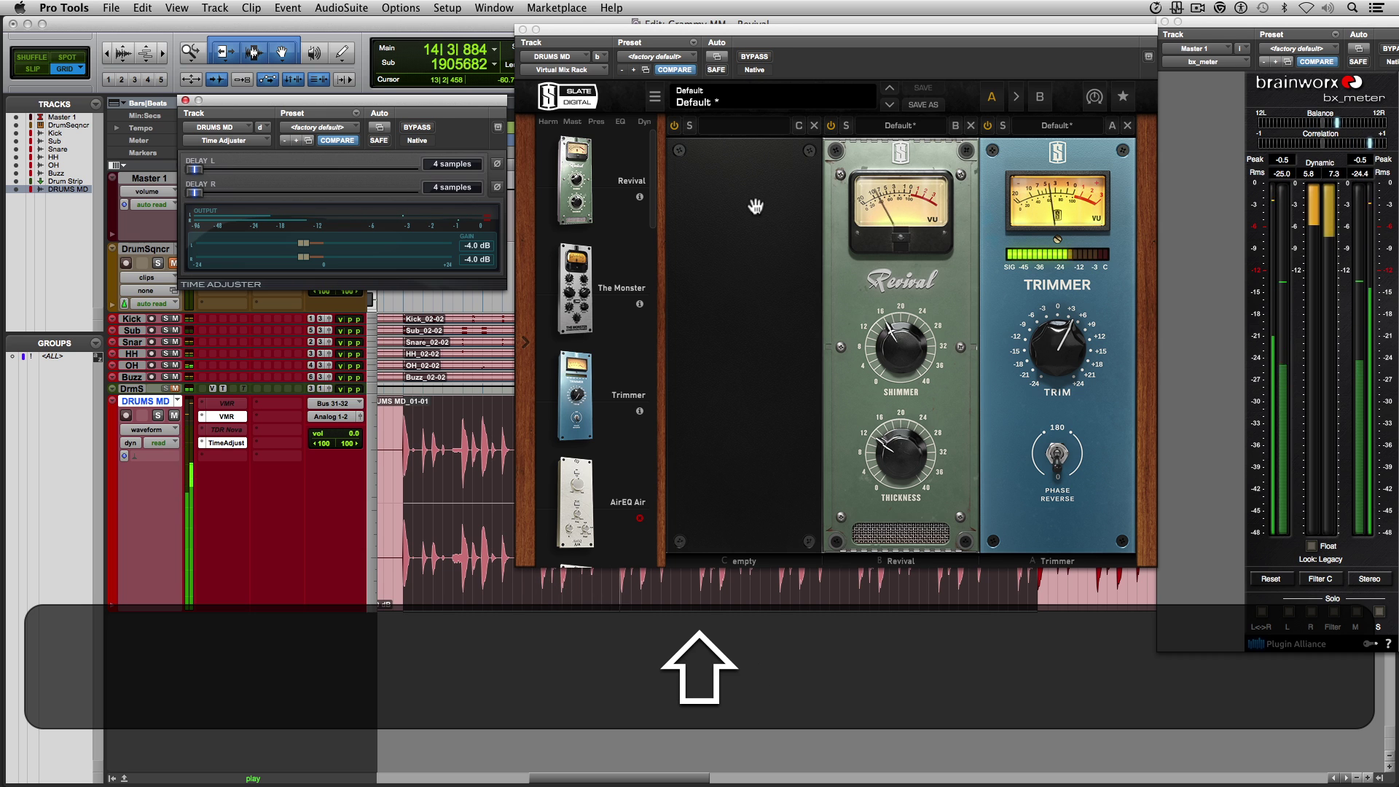
key(space)
Step: Lower both Time Adjuster channel gains to -5.0 dB
click(474, 245)
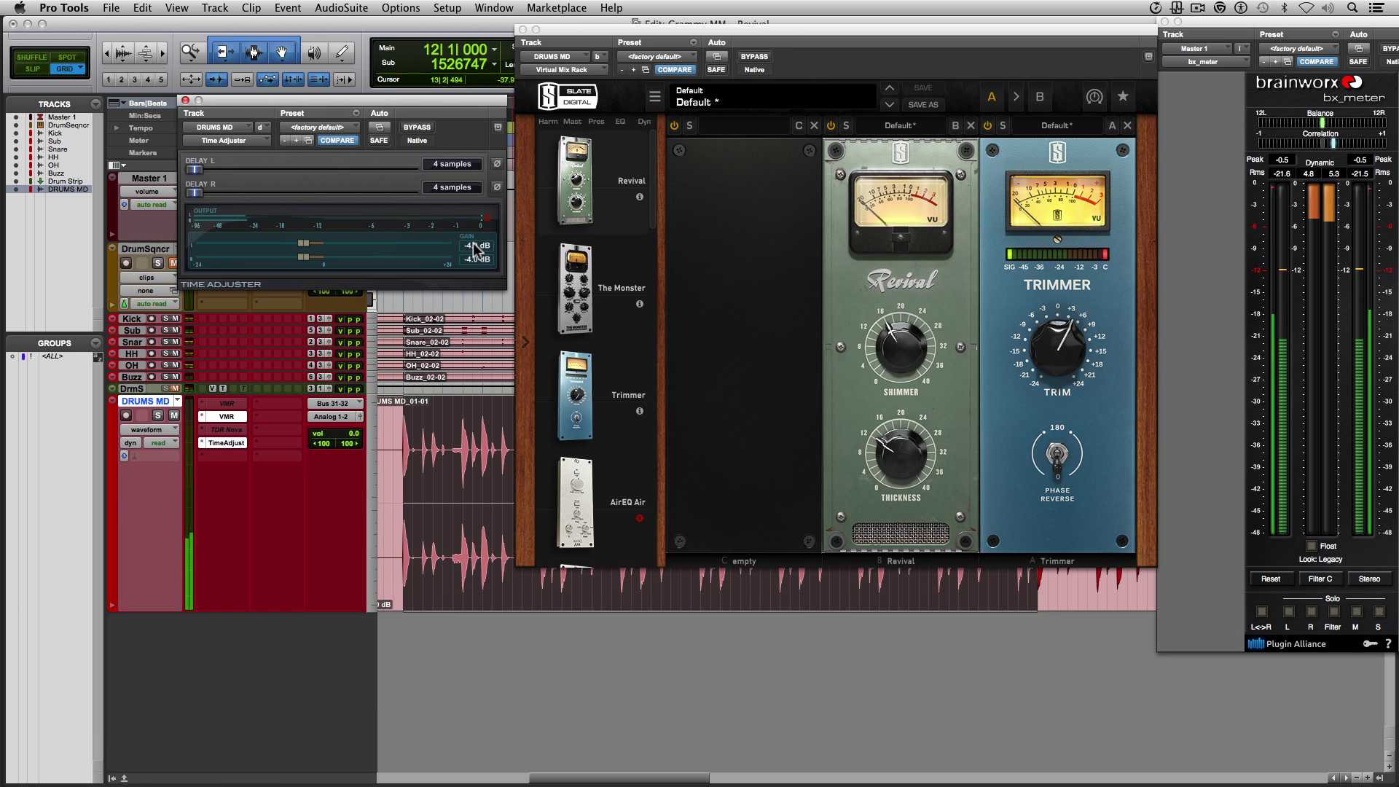
key(Down)
key(Down)
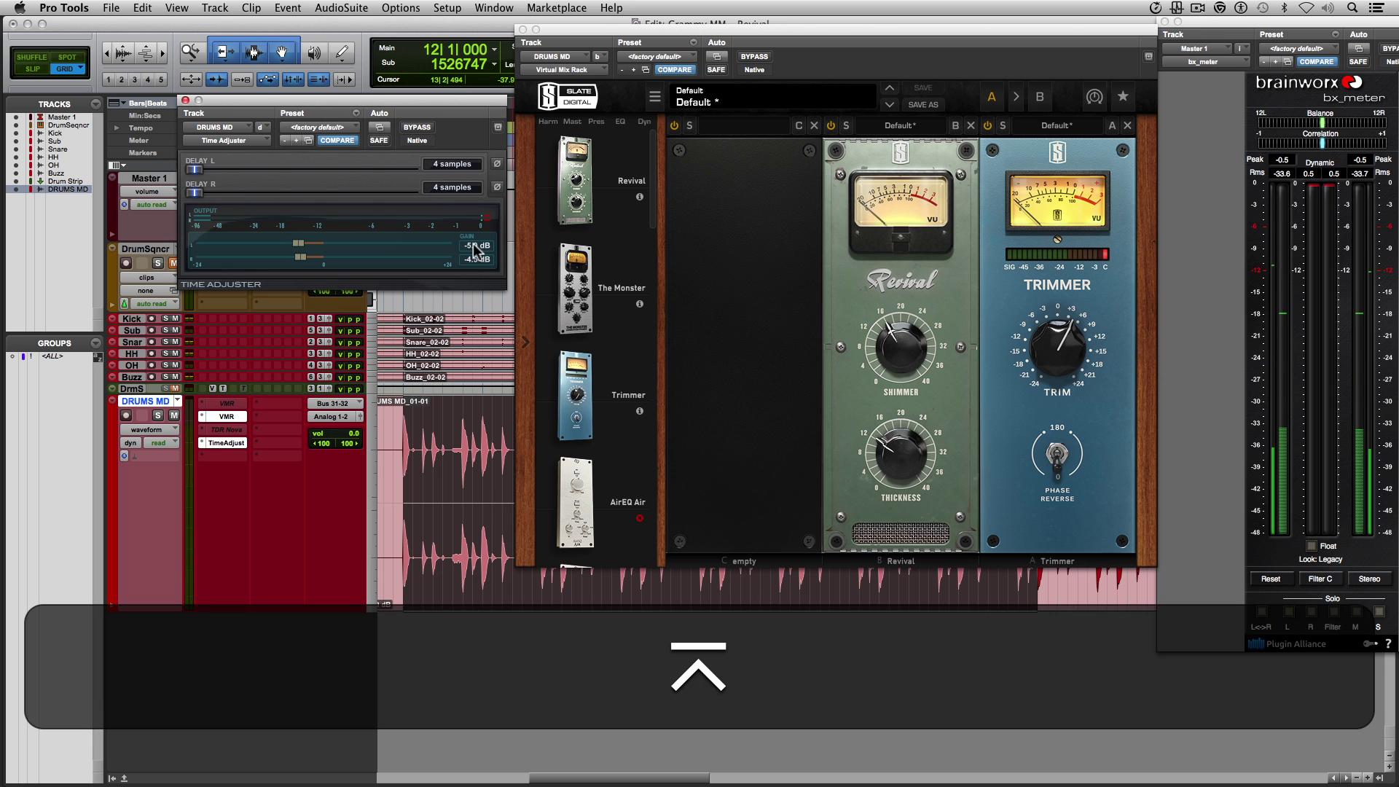
click(470, 261)
text(5)
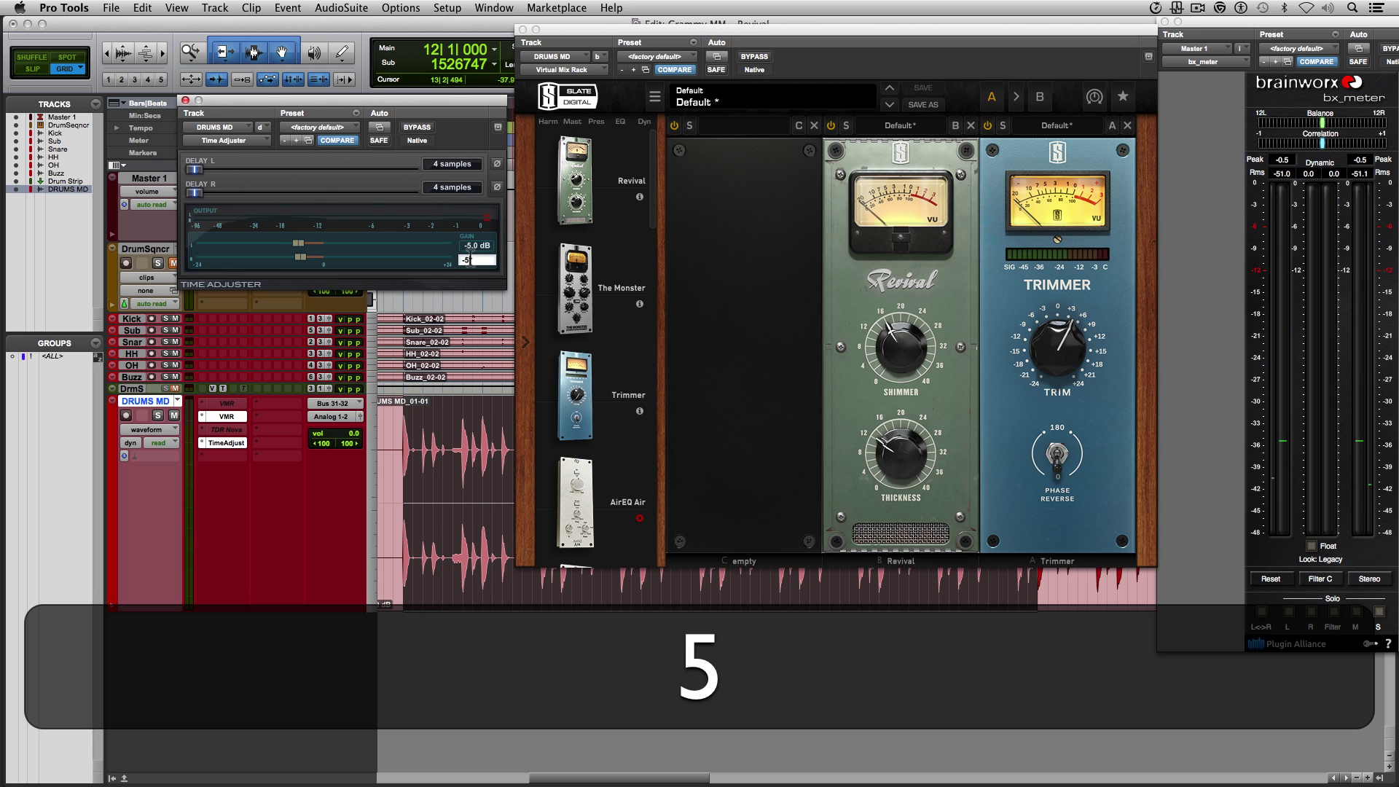
key(Return)
Step: Save the session and A/B the playing loop several times with drum plugins in and out
key(super+s)
key(super+space)
key(shift+space)
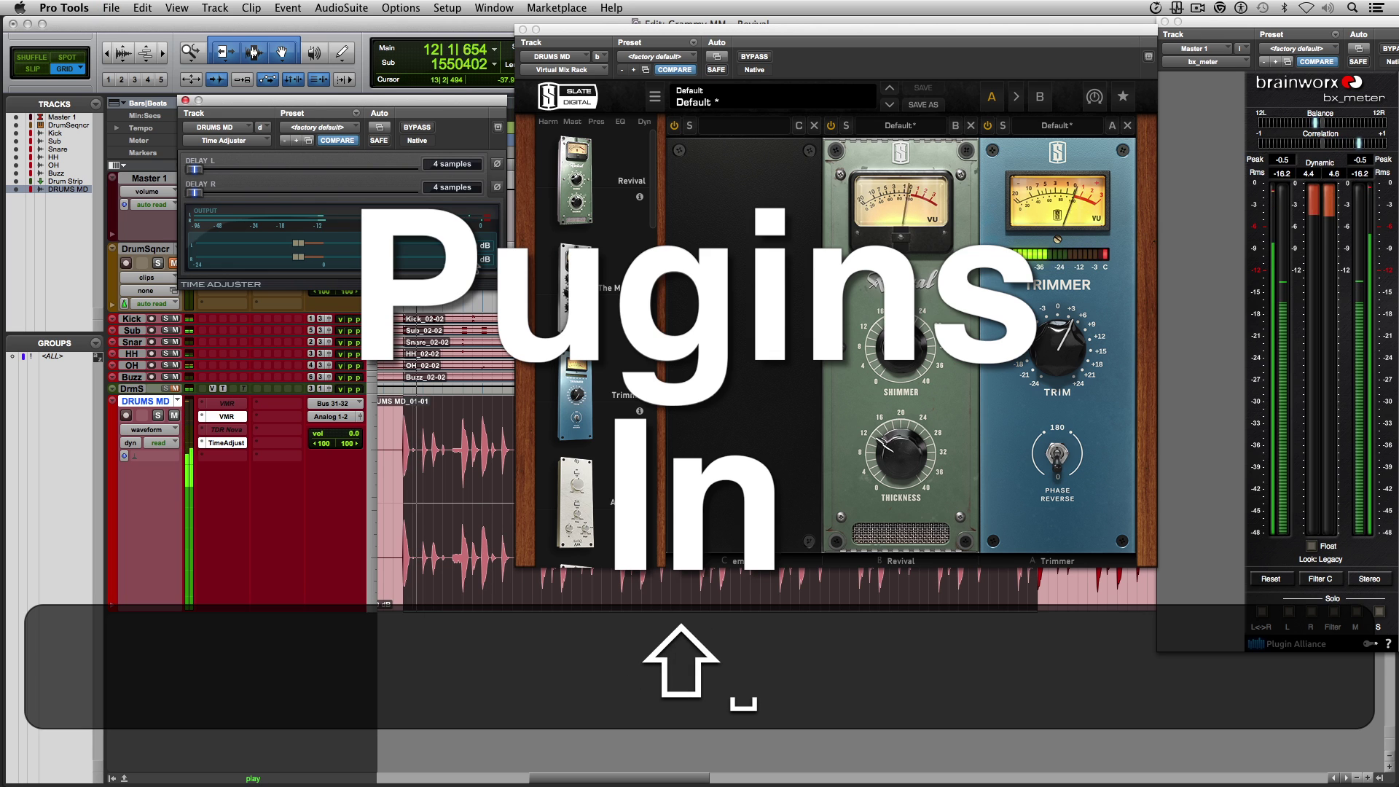
key(shift+a)
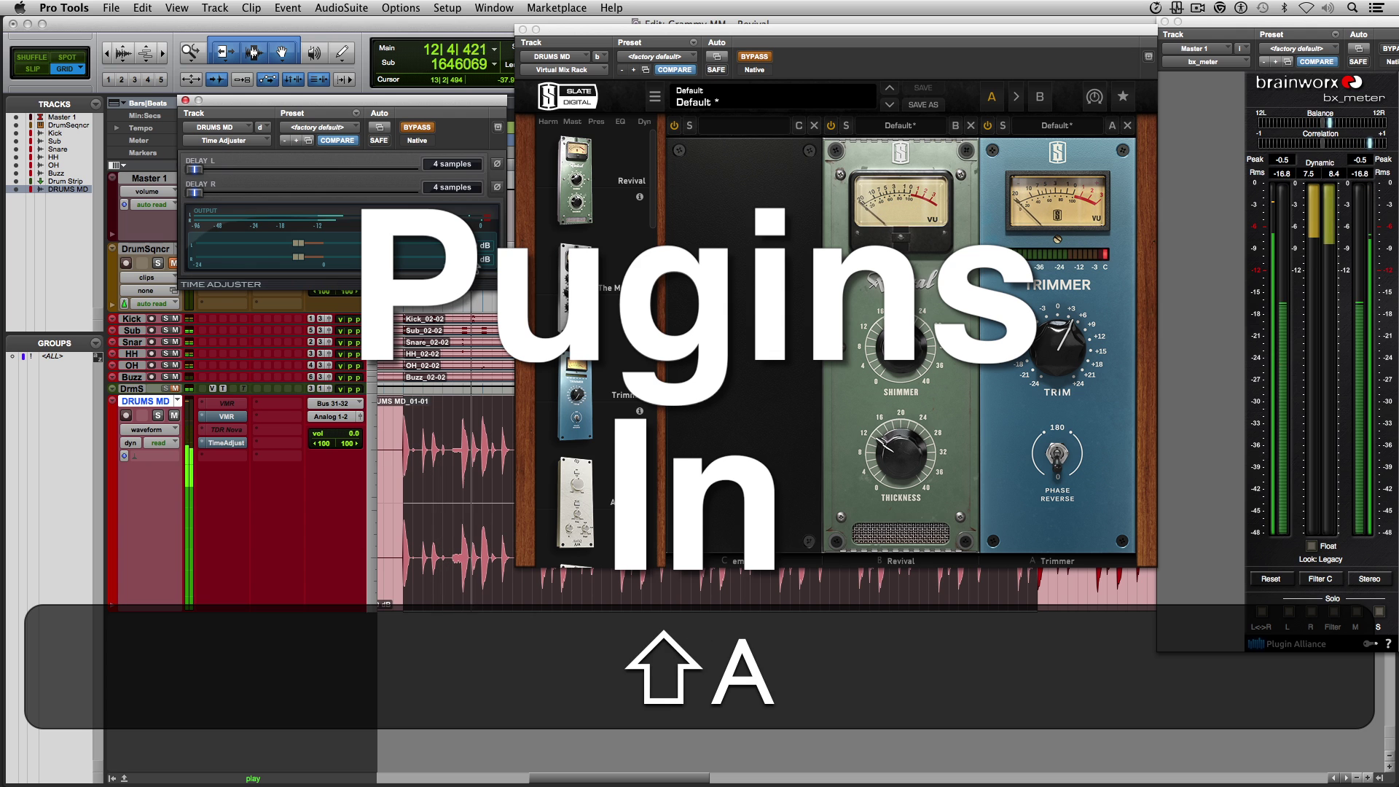
key(shift+a)
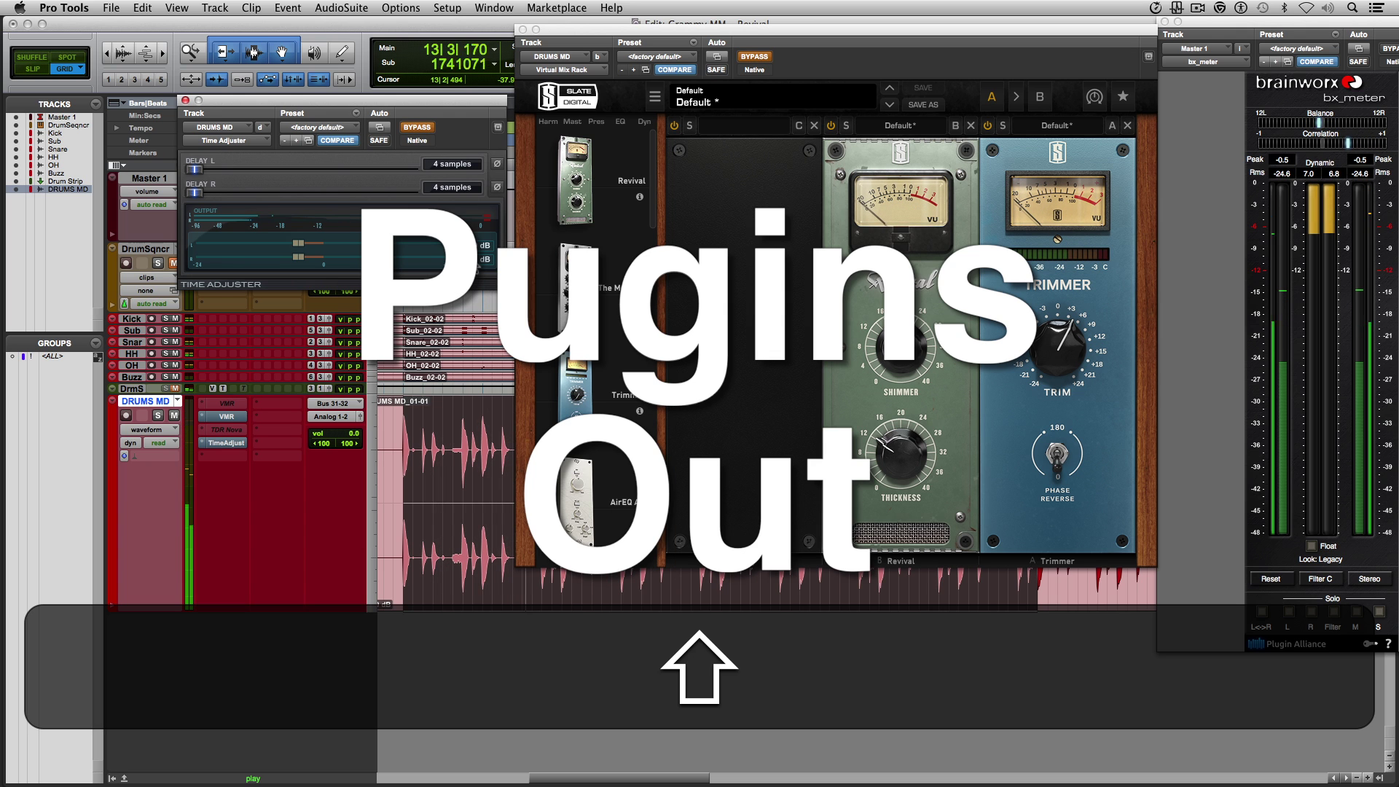
key(shift+a)
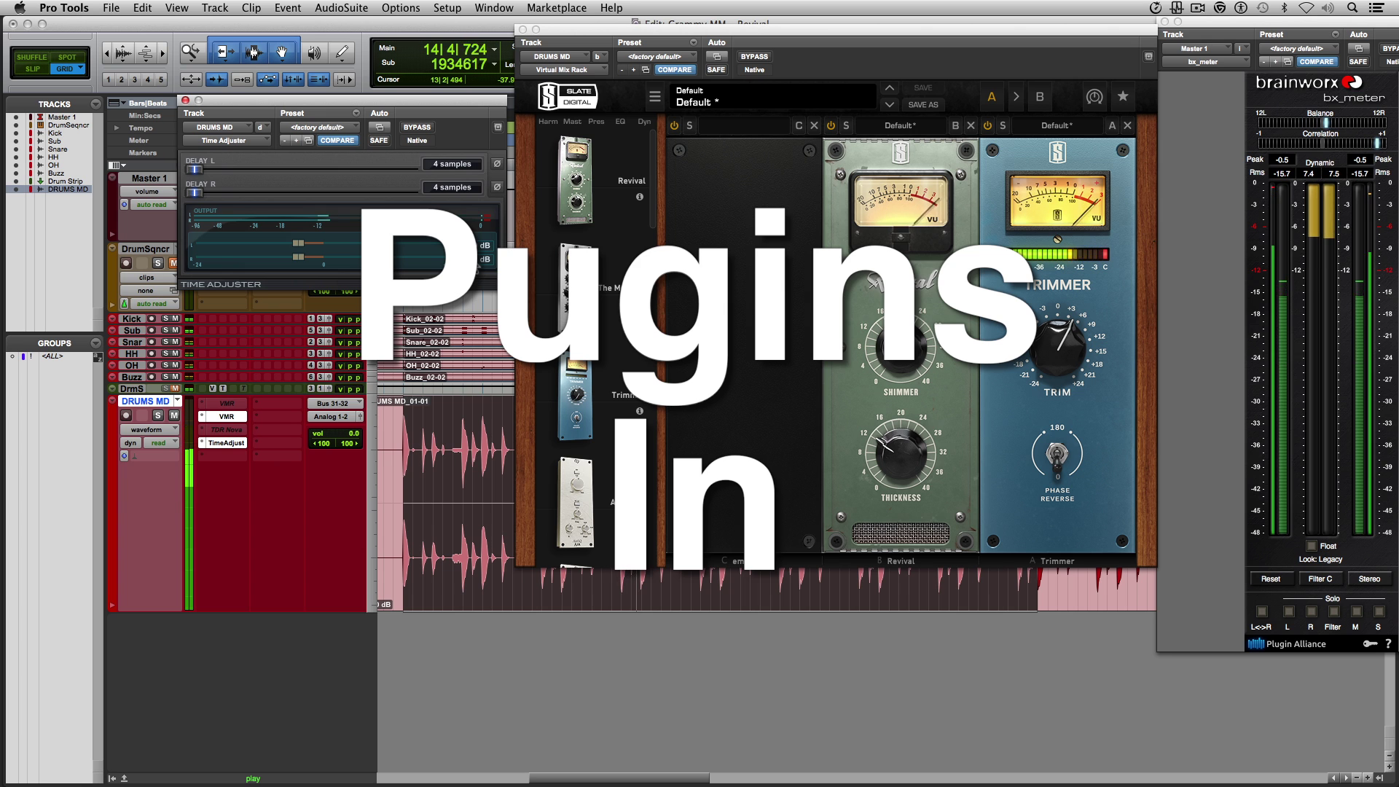
key(shift+a)
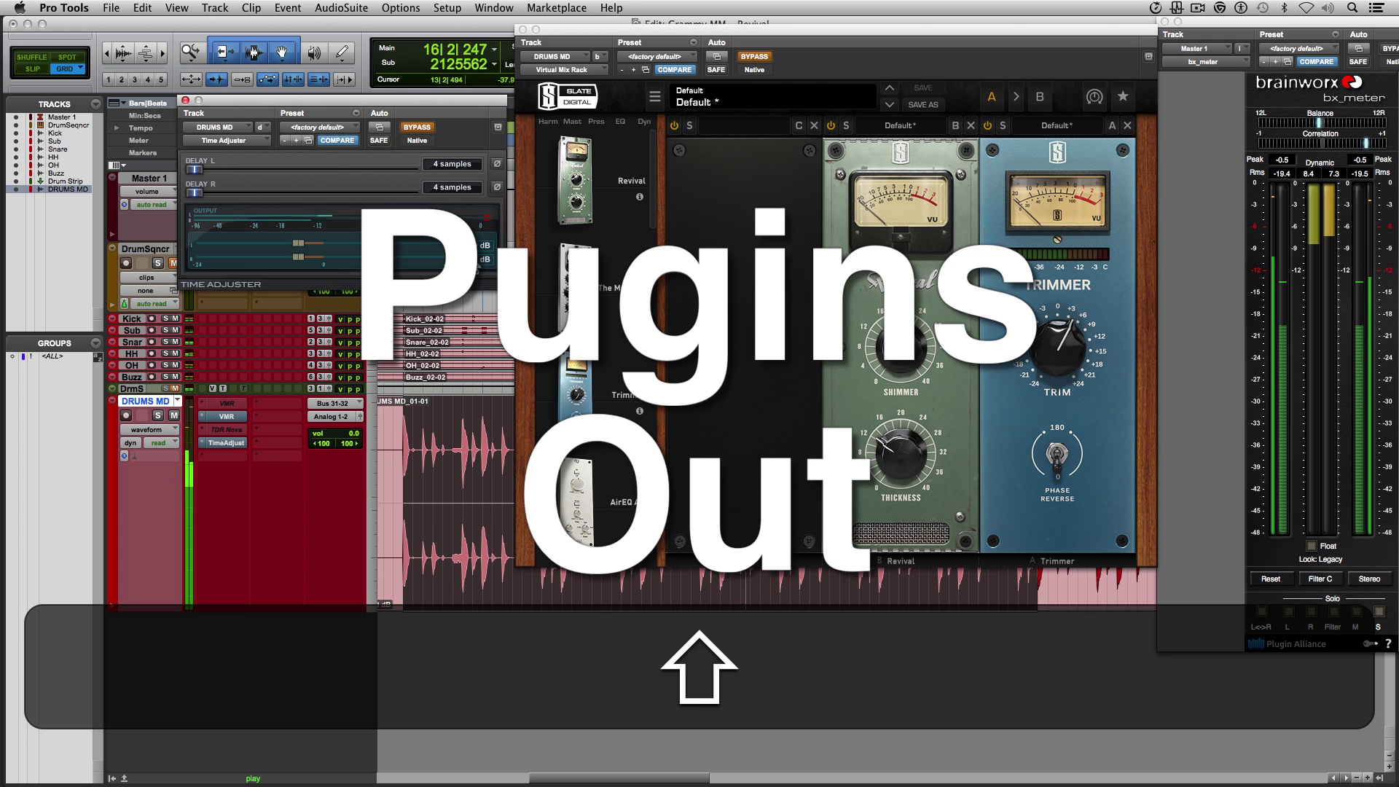
key(shift+a)
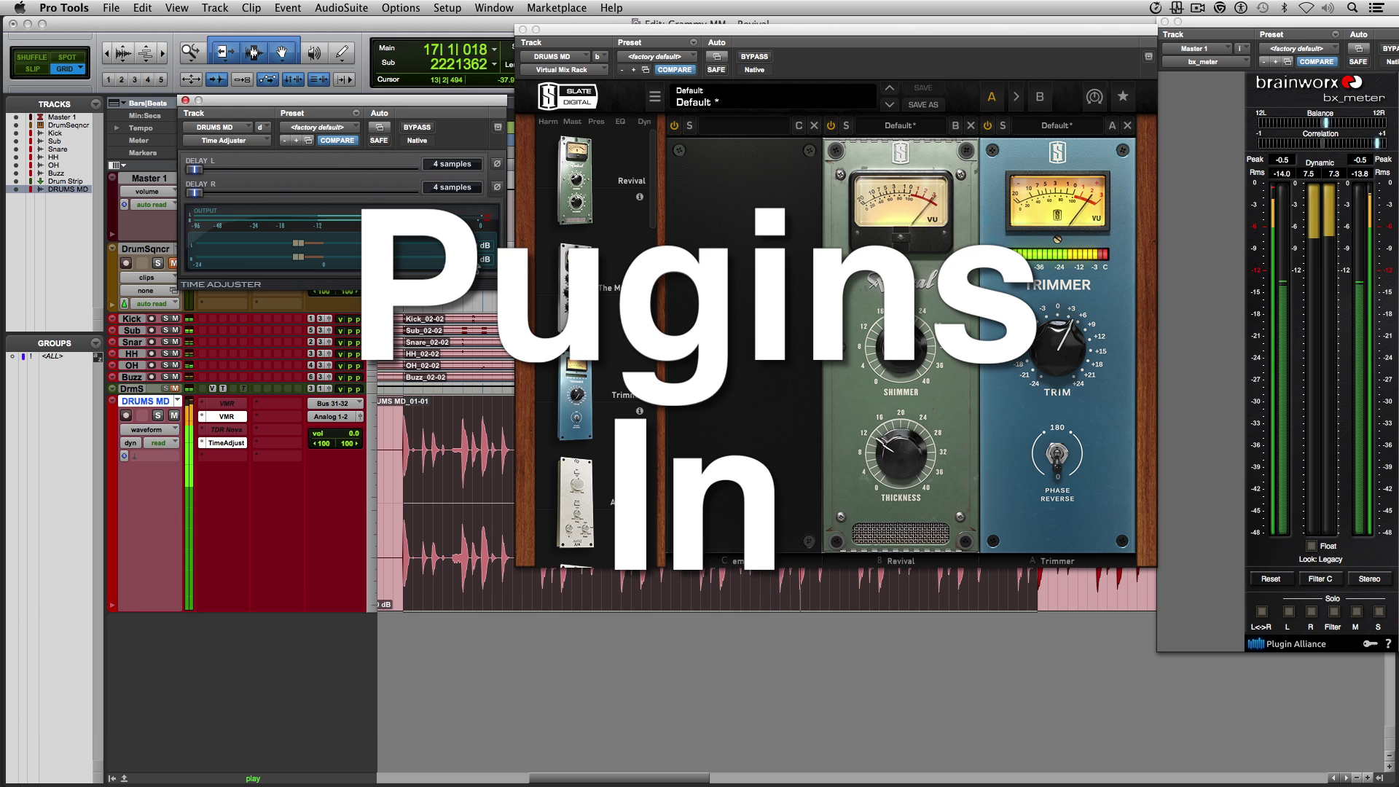
key(space)
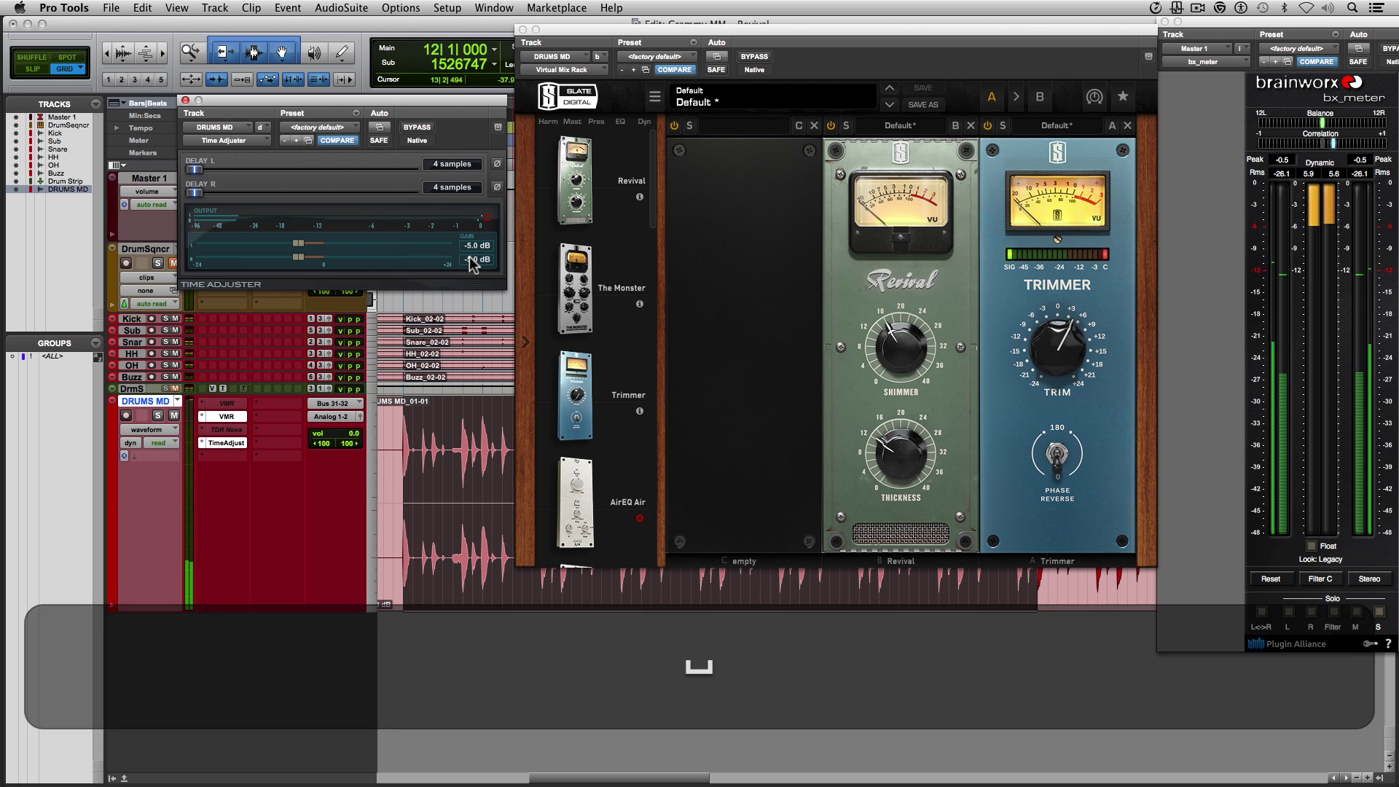